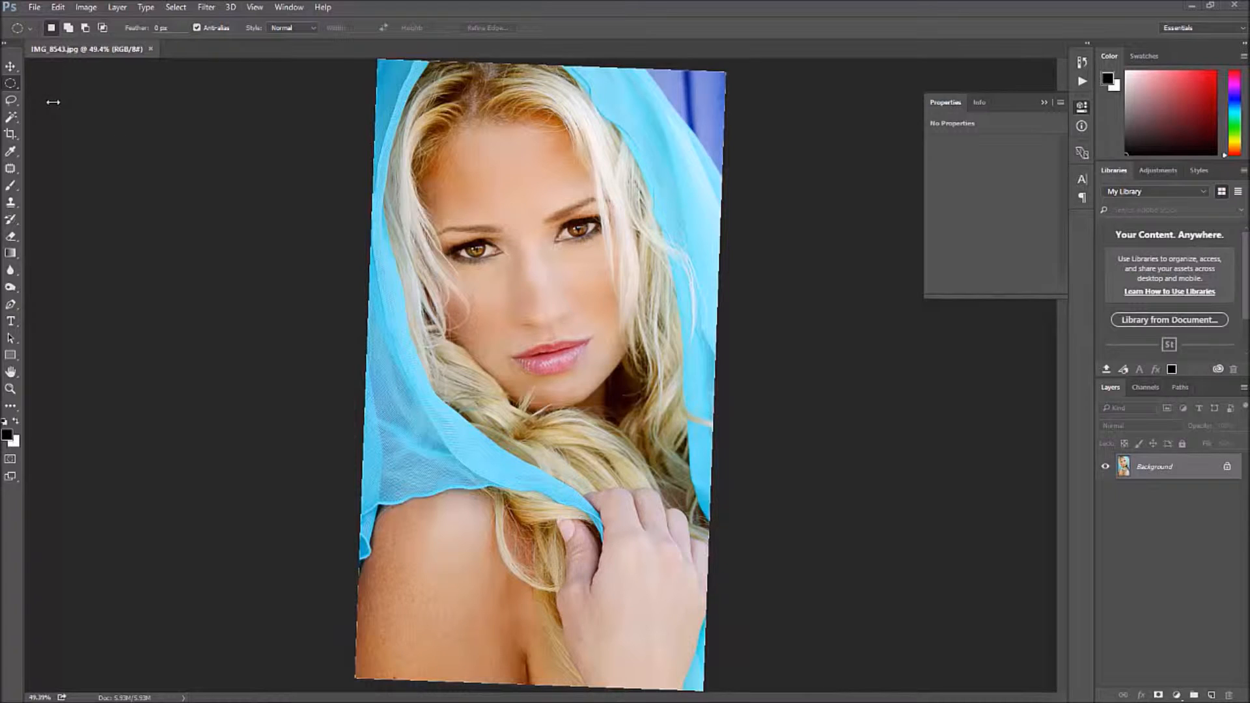
Step: Select both irises with the Elliptical Marquee tool, adding the second eye to the first selection
right_click(15, 90)
left_click(41, 81)
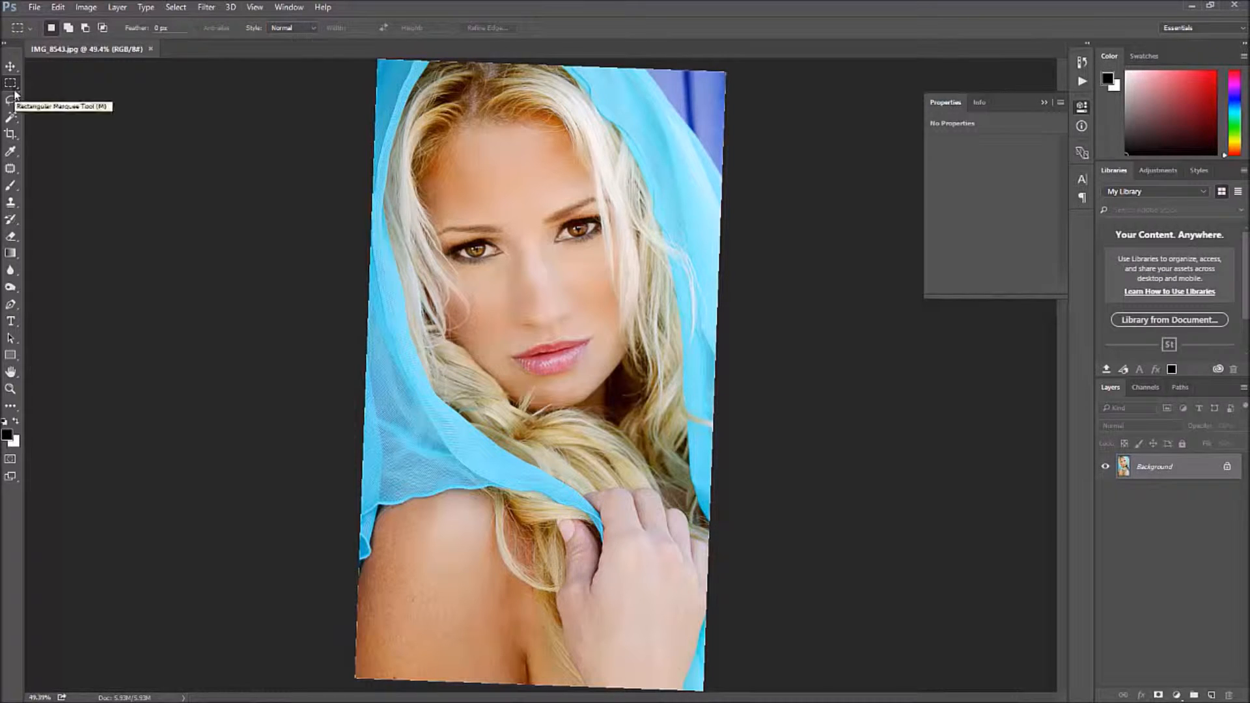
right_click(14, 86)
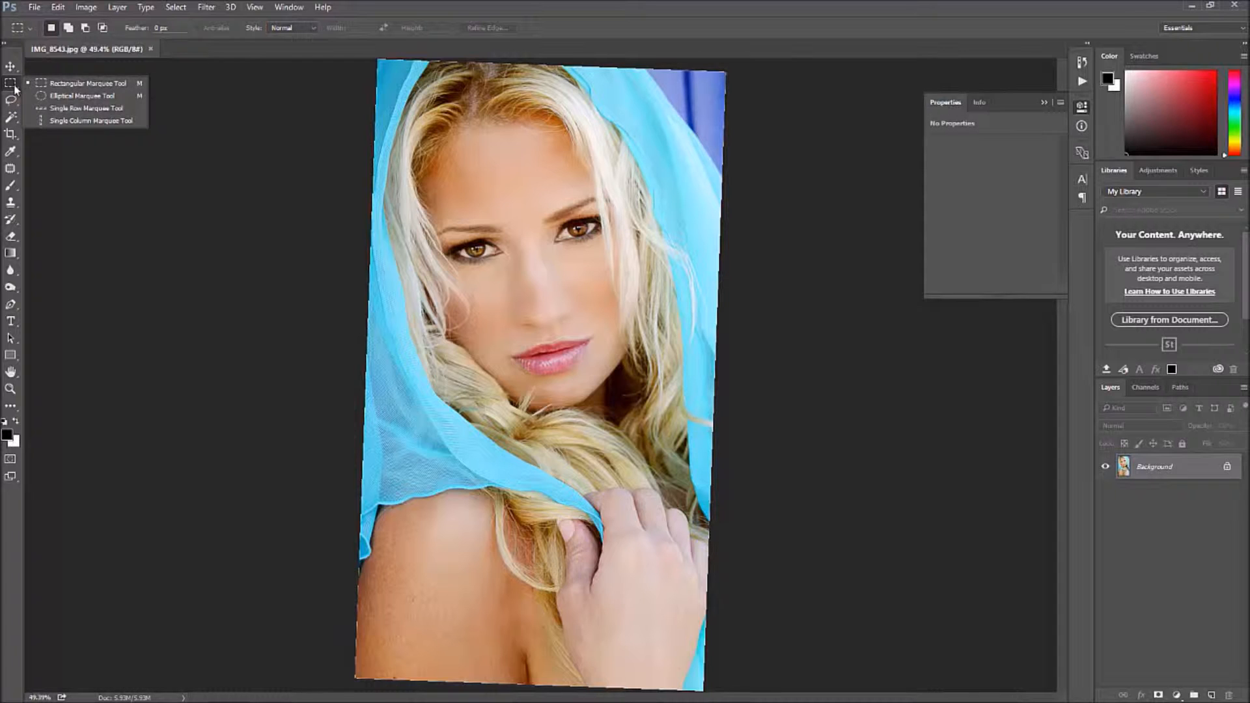
left_click(49, 96)
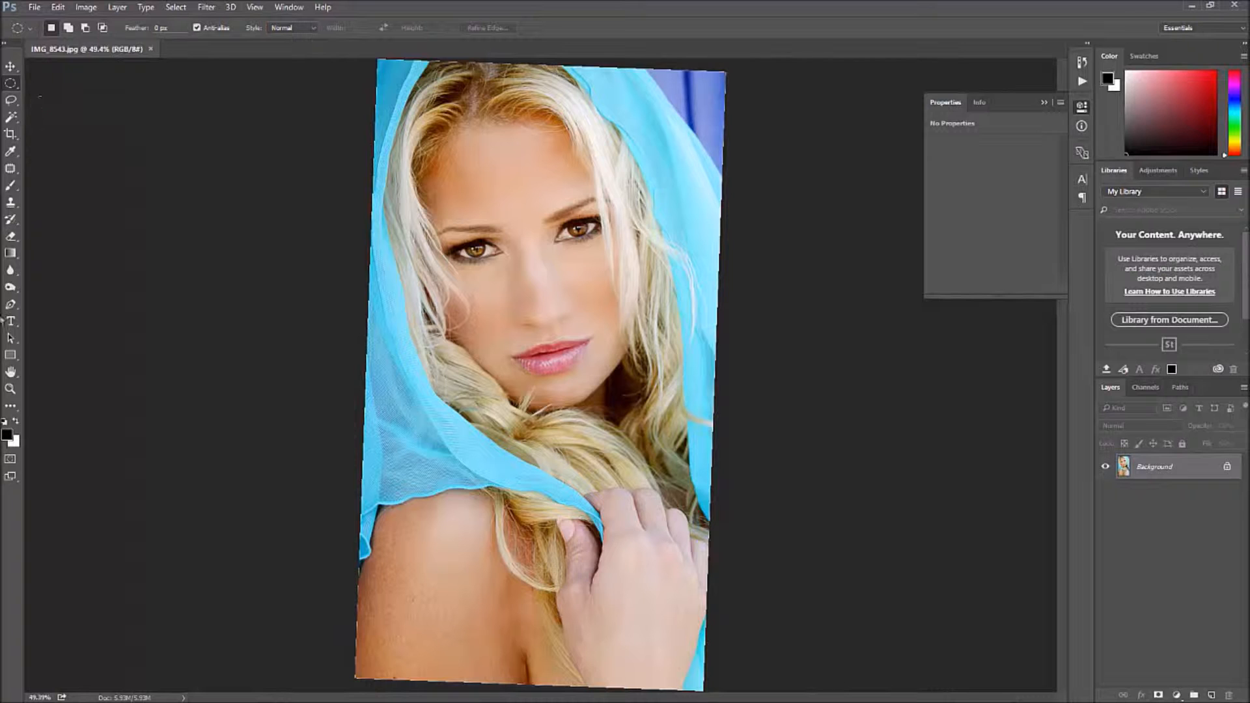
left_click(11, 389)
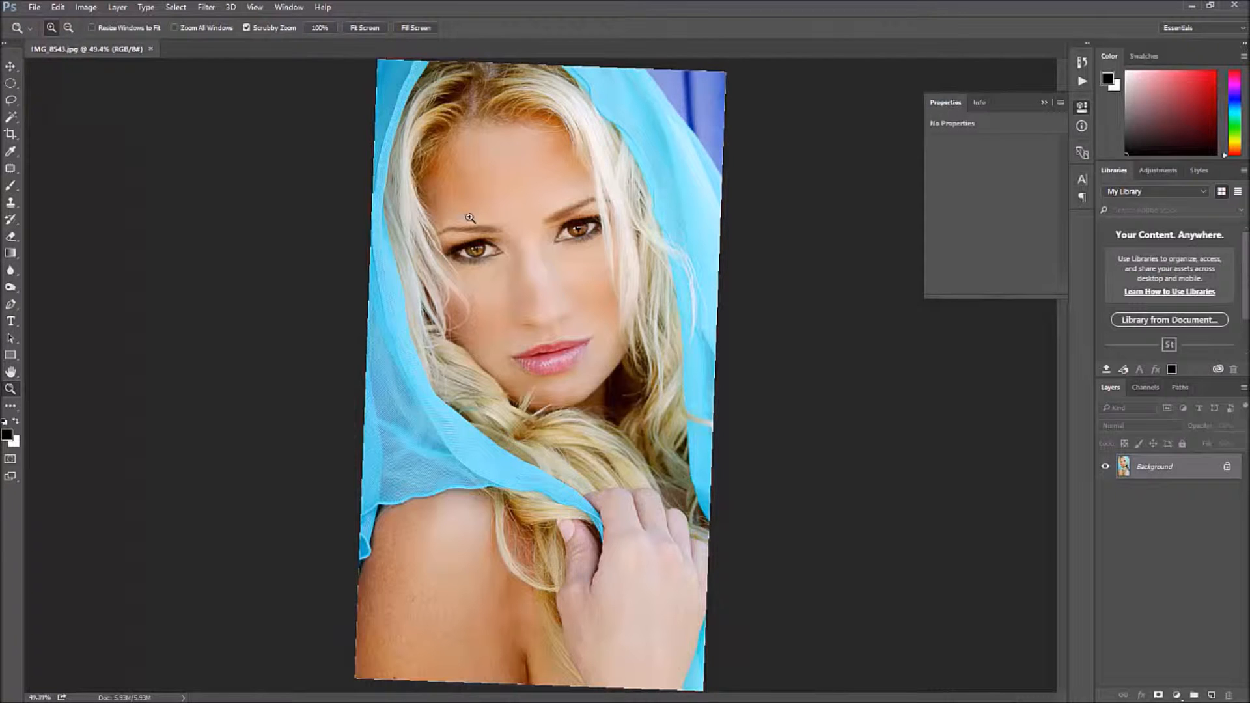
left_click(514, 235)
left_click_drag(502, 243, 515, 246)
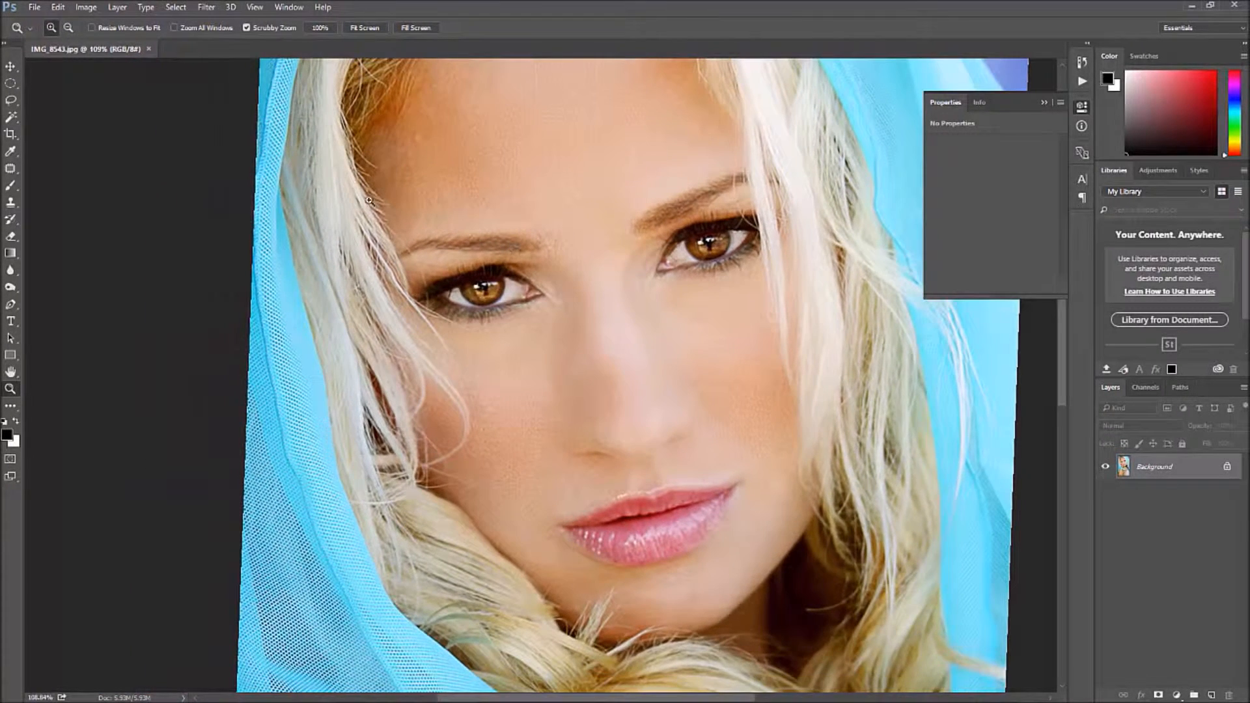
left_click(10, 83)
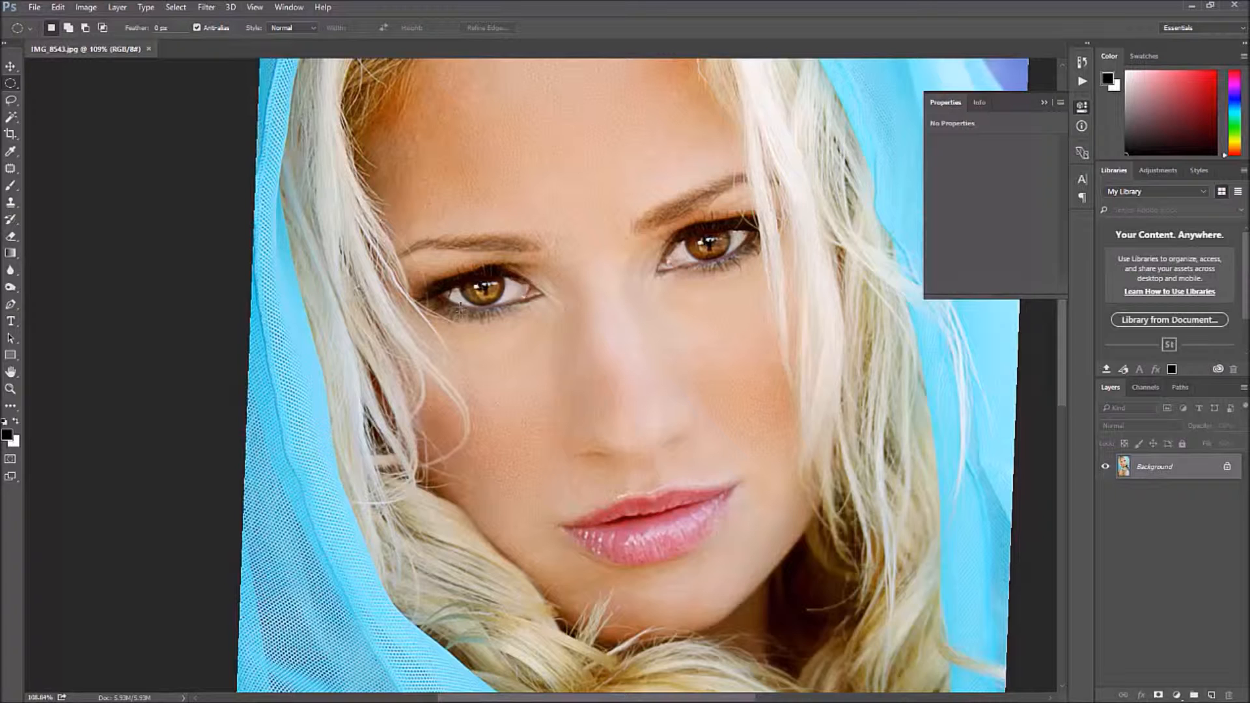
left_click_drag(461, 304, 503, 270)
key("shift")
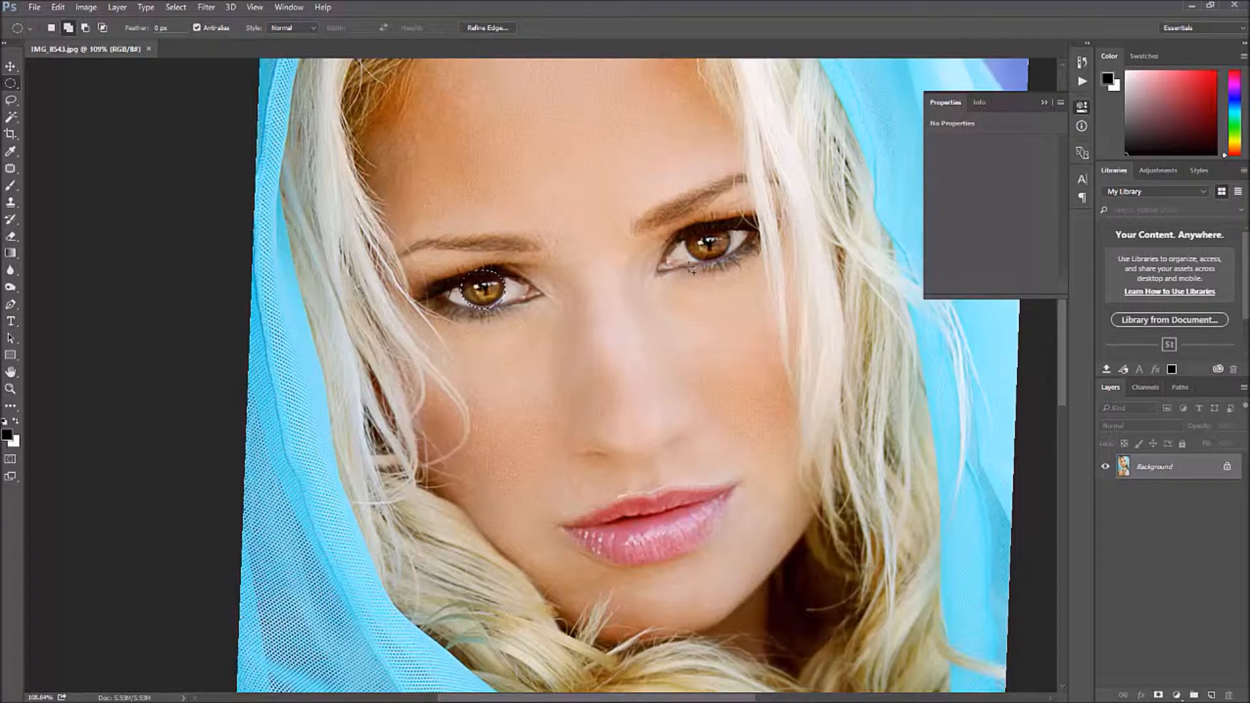
left_click_drag(693, 271, 732, 222)
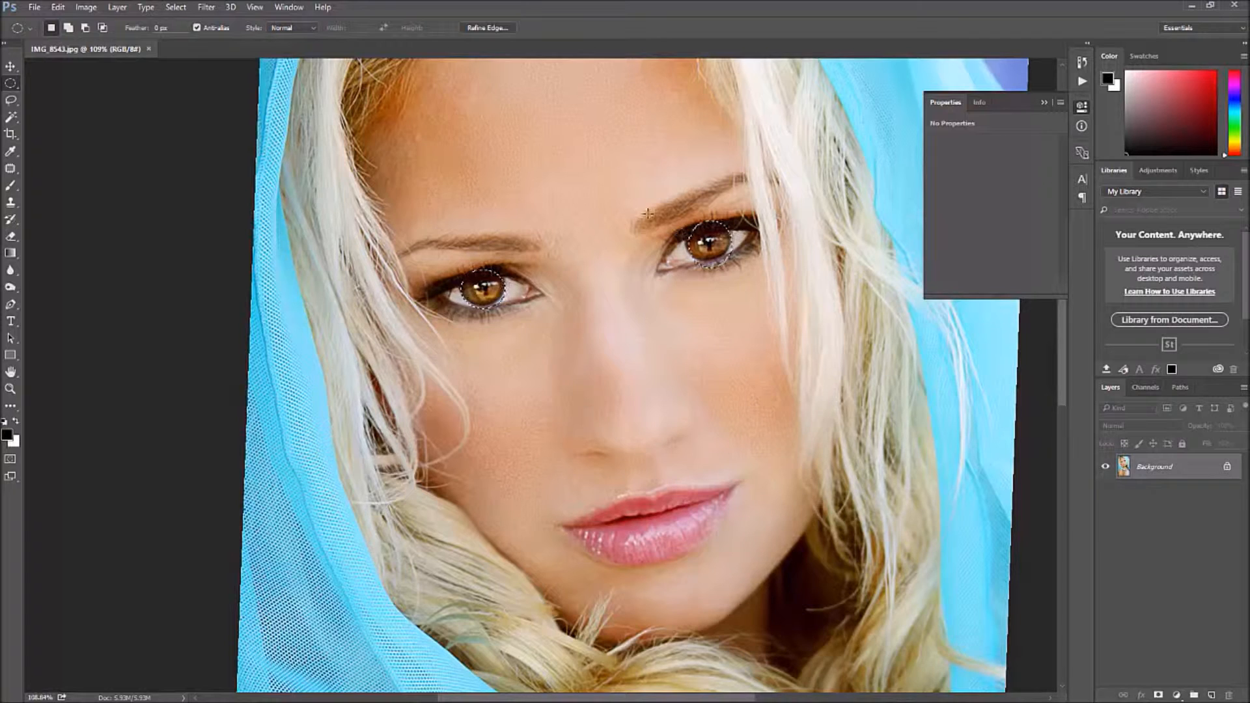
Step: Feather the iris selection with a radius of 8 pixels
left_click(180, 9)
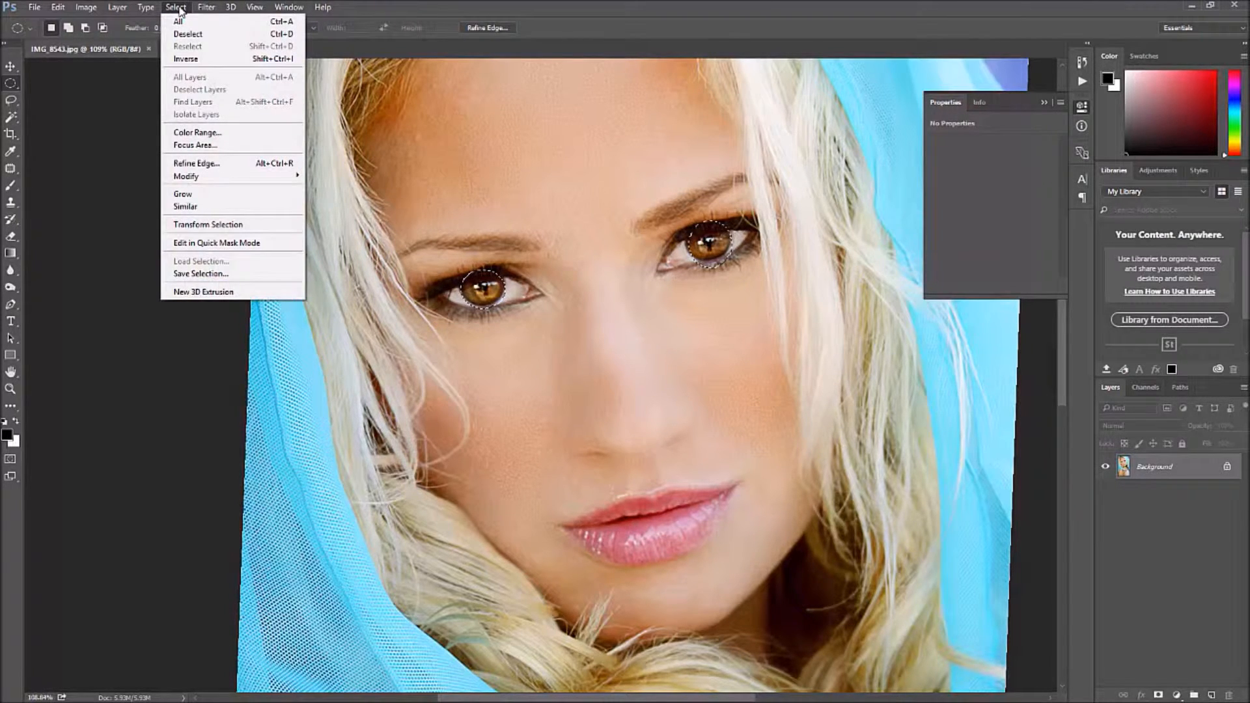
mouse_move(280, 177)
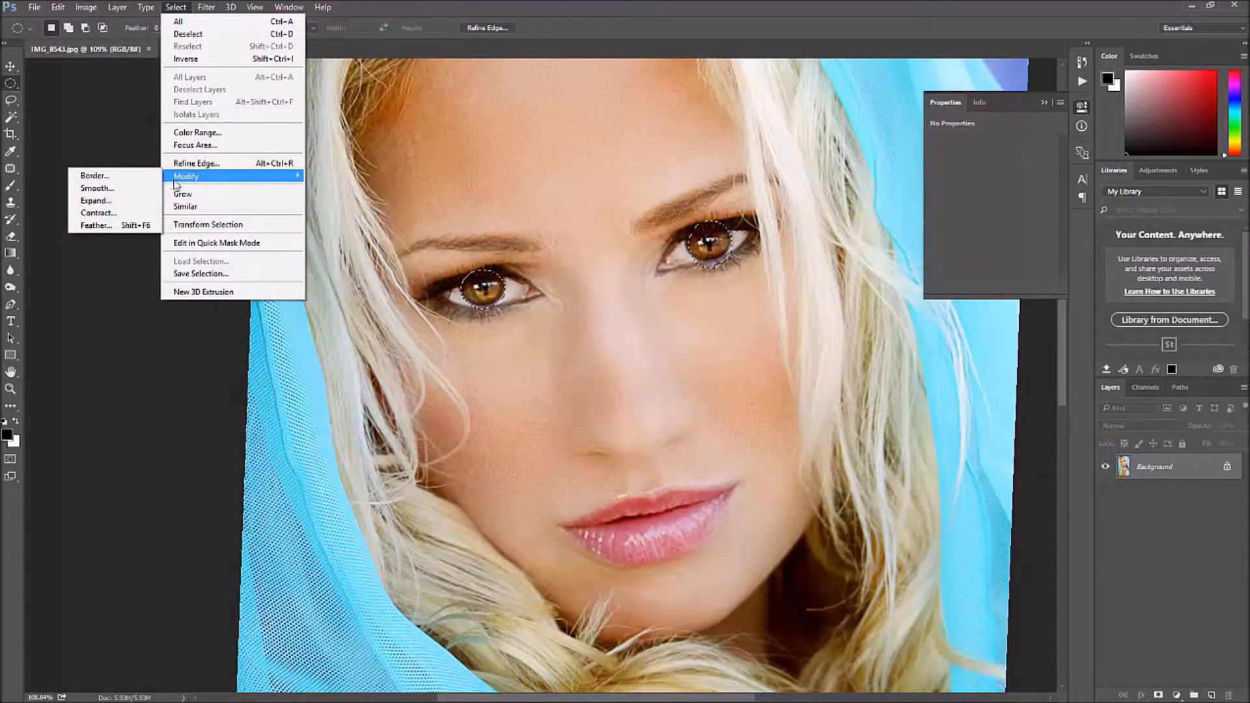
left_click(118, 224)
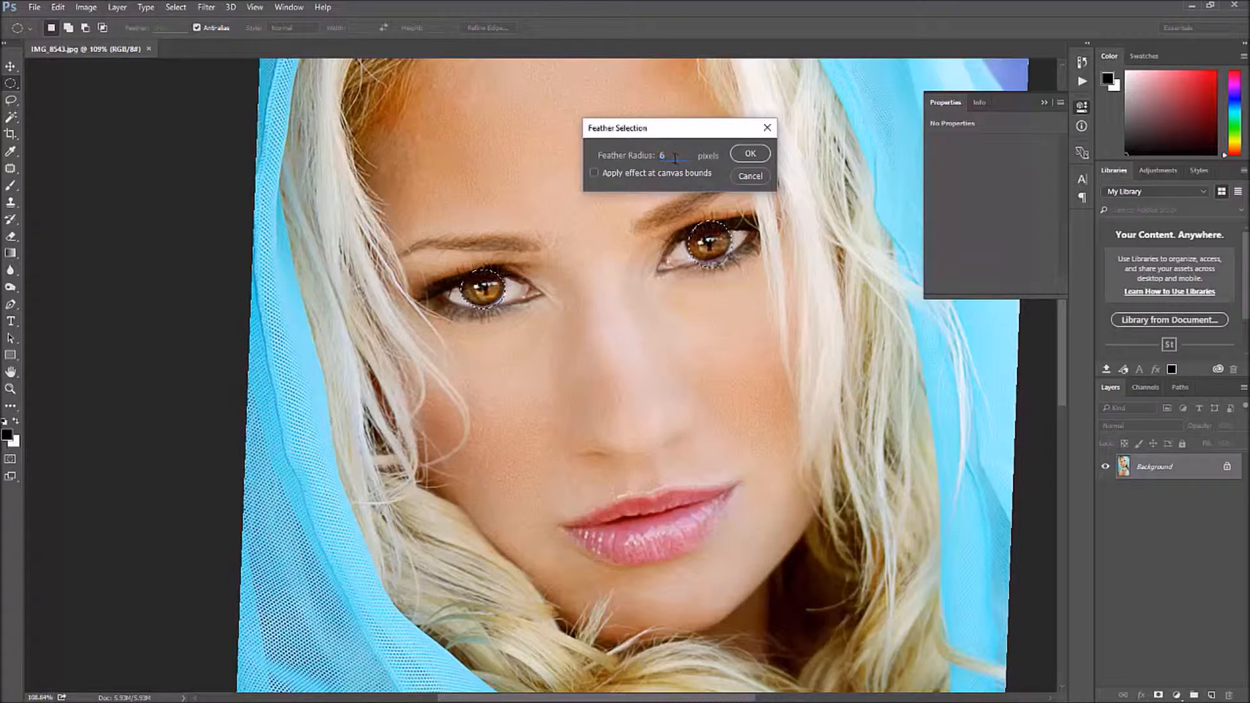
type("8")
left_click(739, 157)
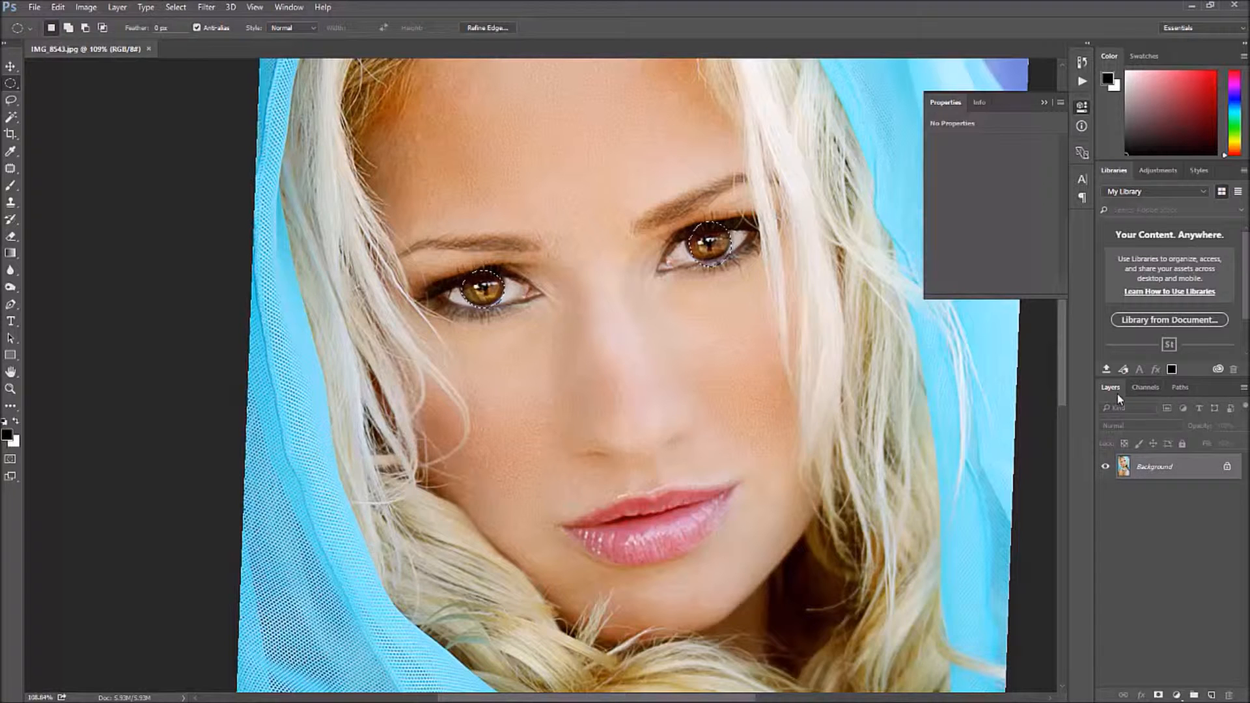
Step: Add a Black & White adjustment layer for the selected irises and set its preset to Green Filter
left_click(291, 8)
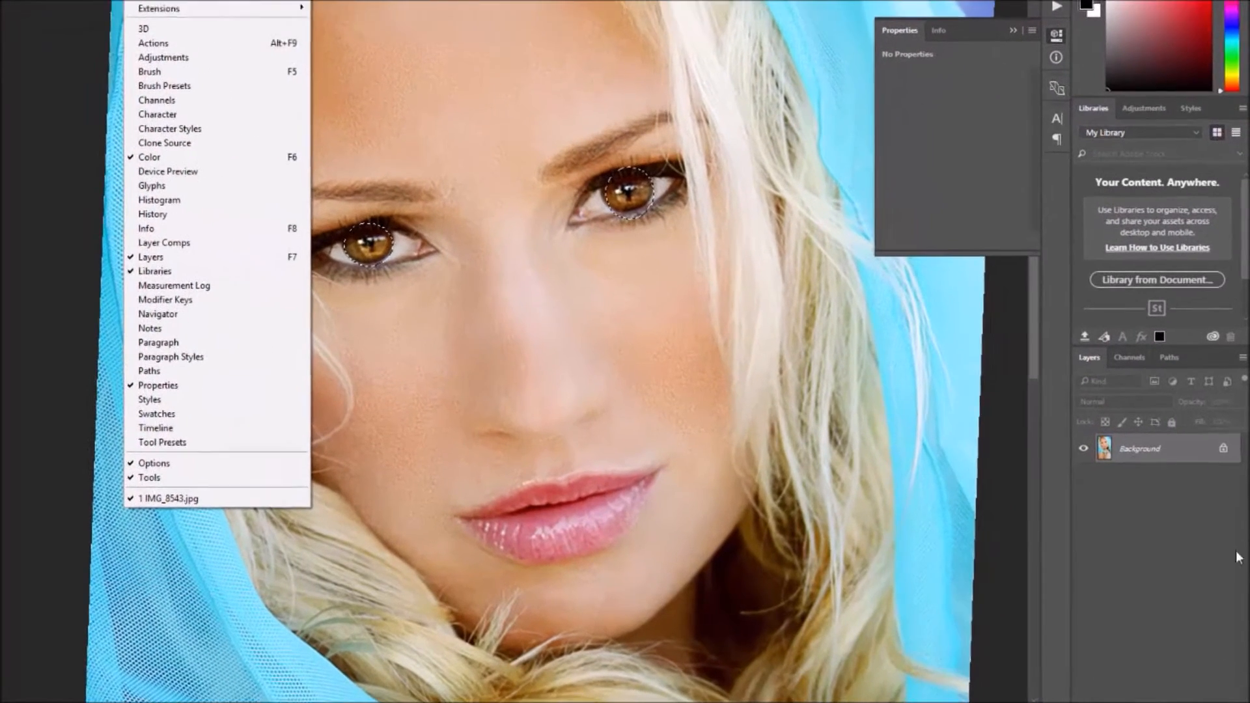
left_click(1188, 557)
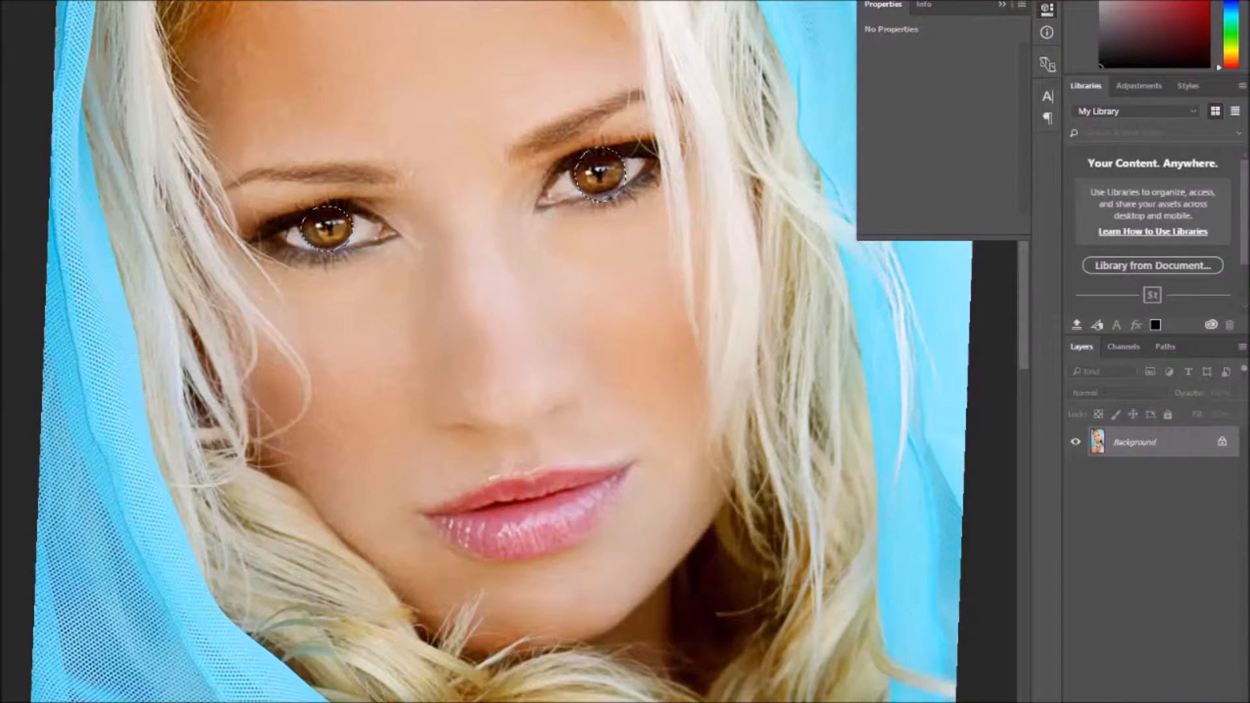
left_click(1163, 702)
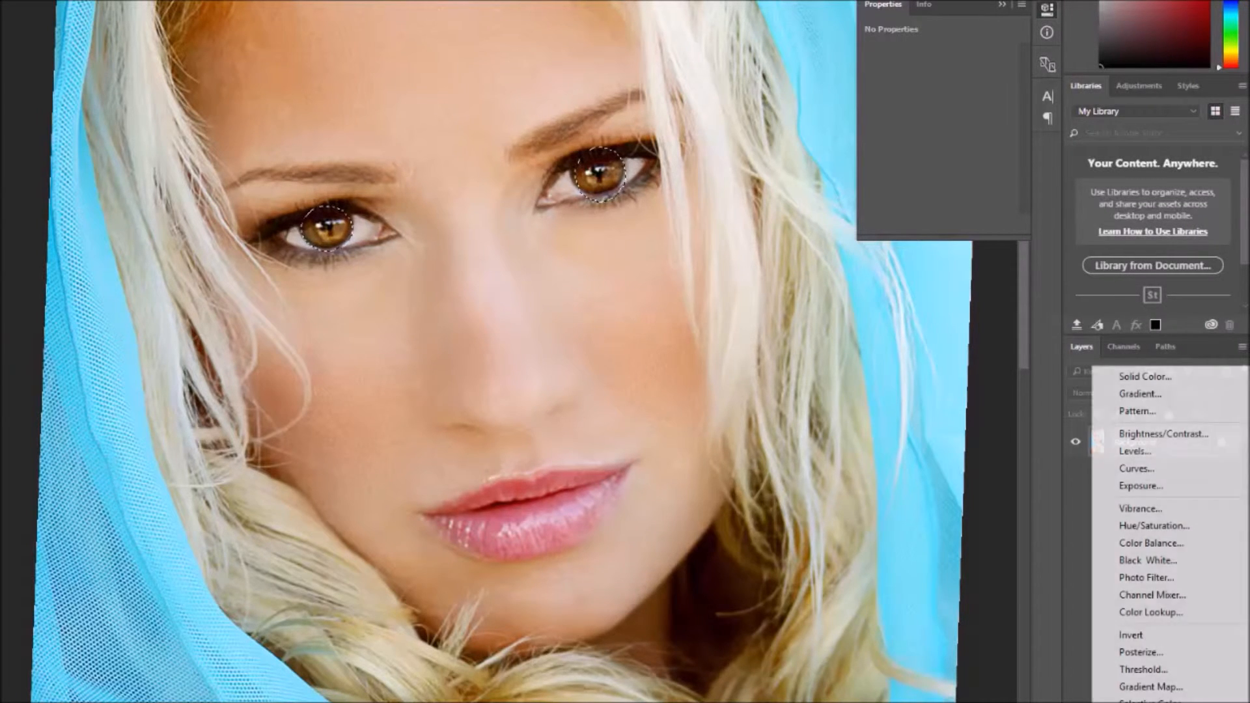
left_click(1162, 564)
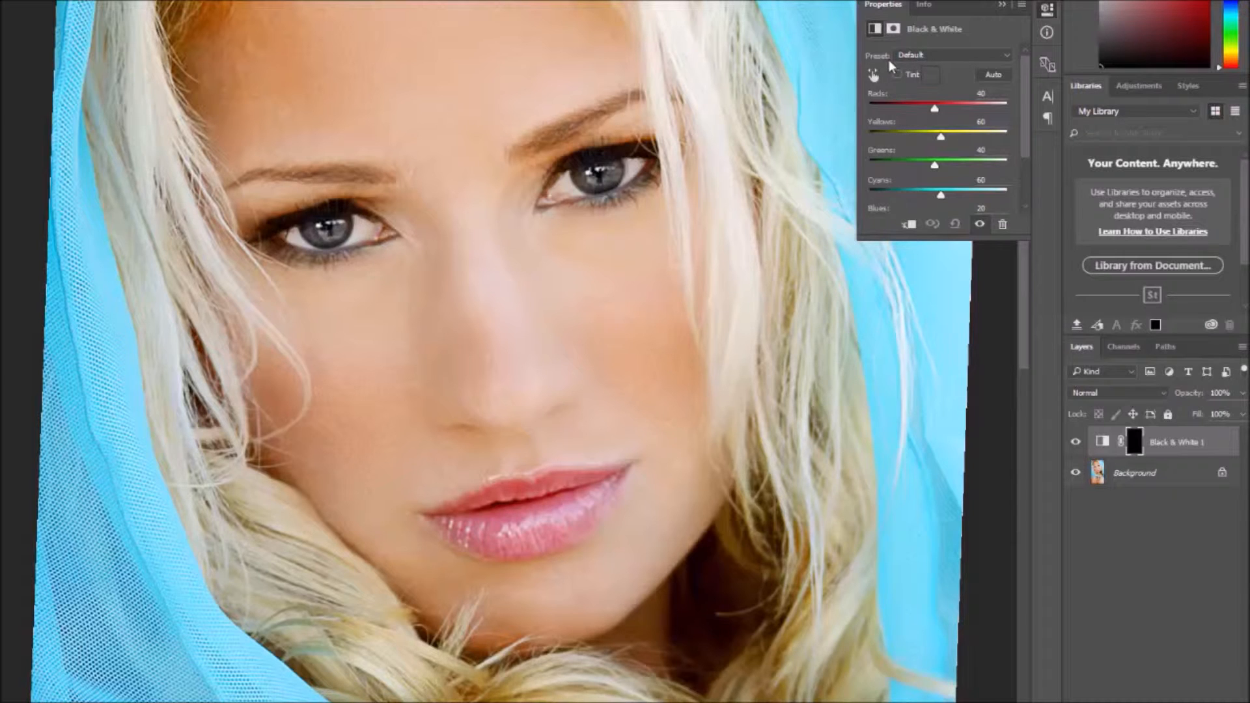
left_click(955, 52)
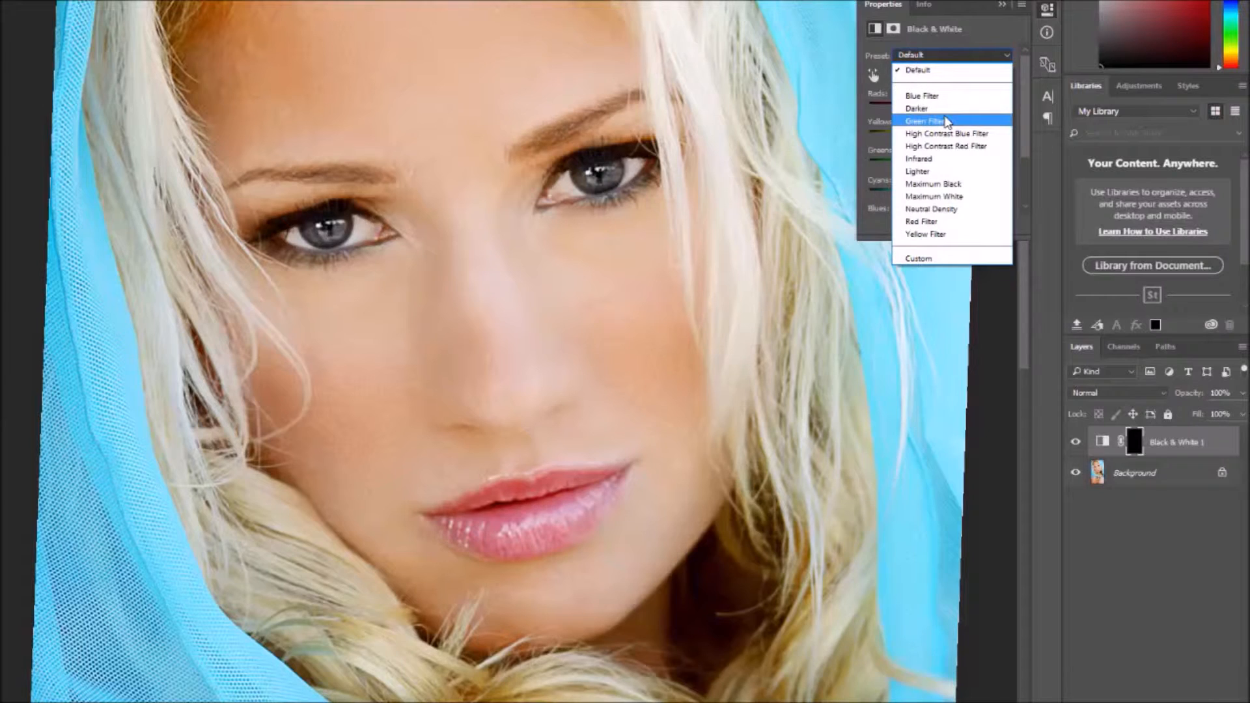
left_click(947, 122)
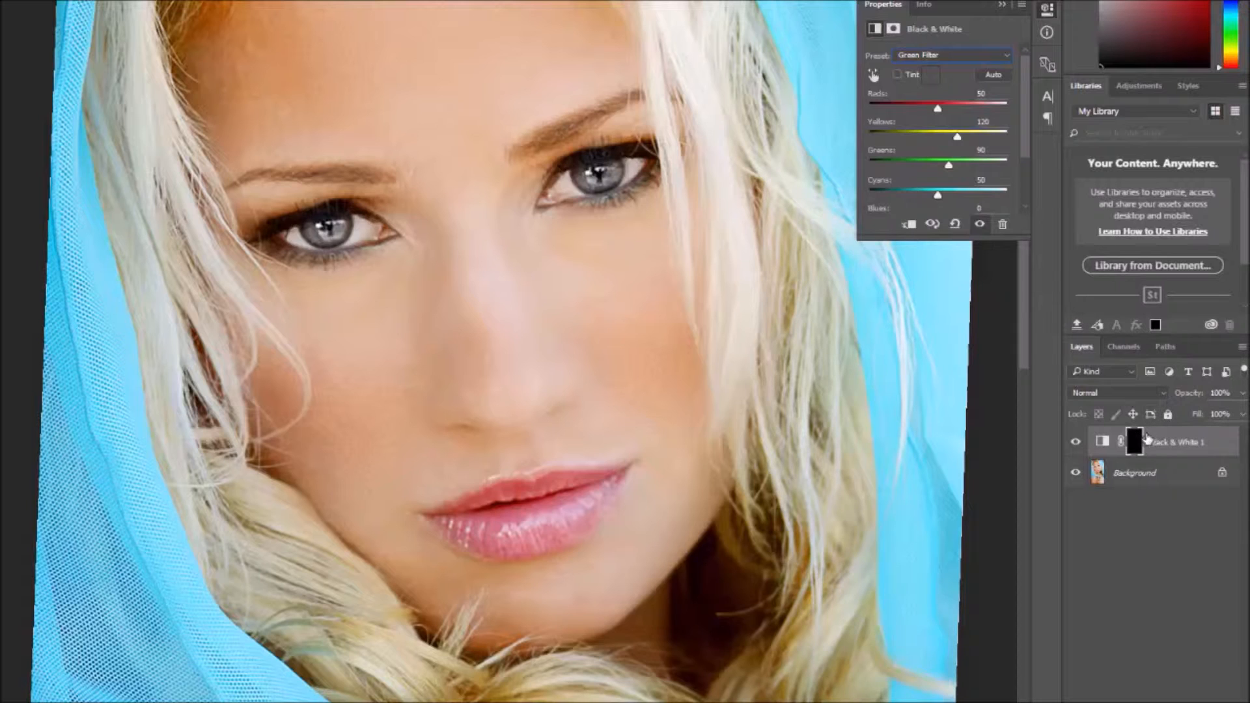
Step: Activate the layer mask of the Black & White adjustment and choose the Brush tool
left_click(1197, 451)
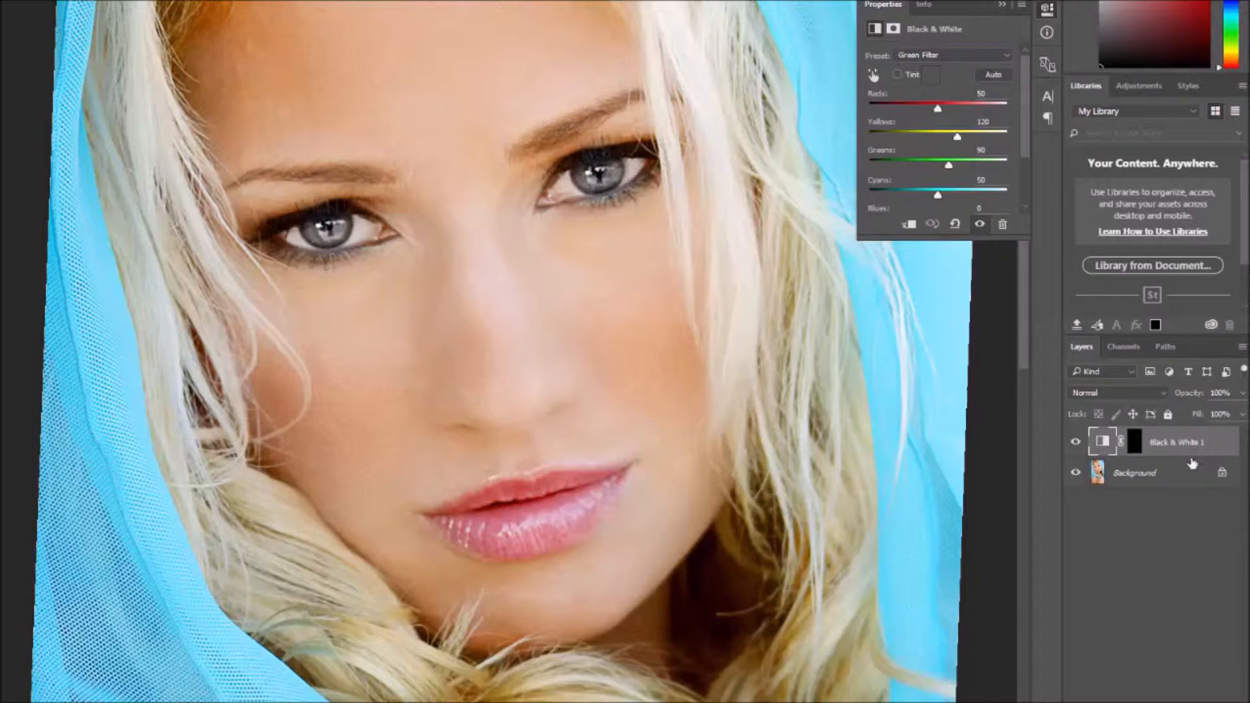
left_click(1135, 444)
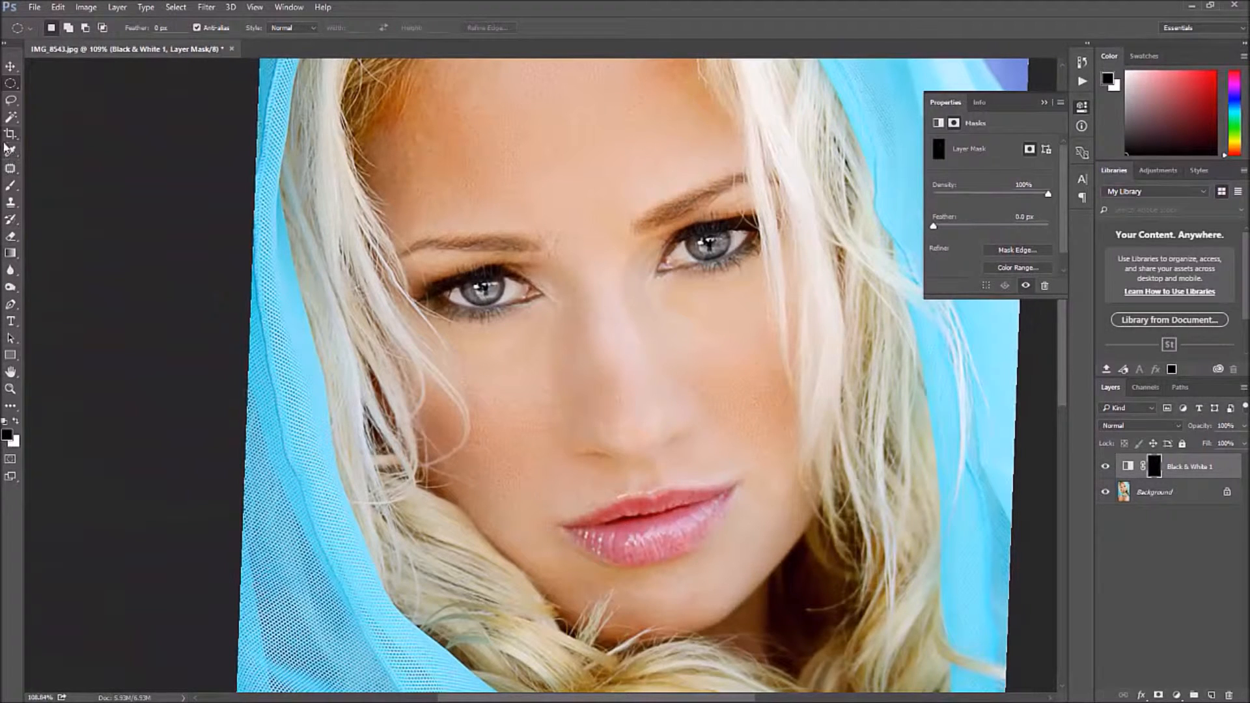
left_click(11, 186)
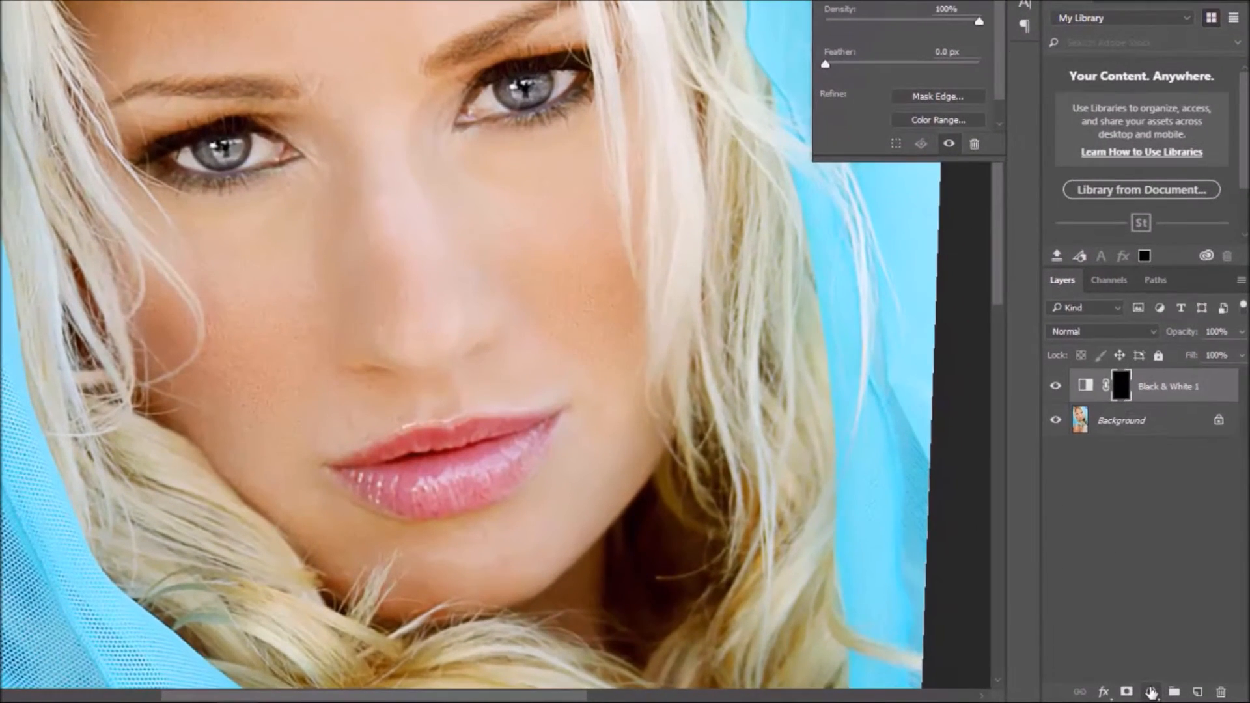
Step: Add a Solid Color fill layer in light blue, 7abad4, above the Black & White layer
left_click(1151, 692)
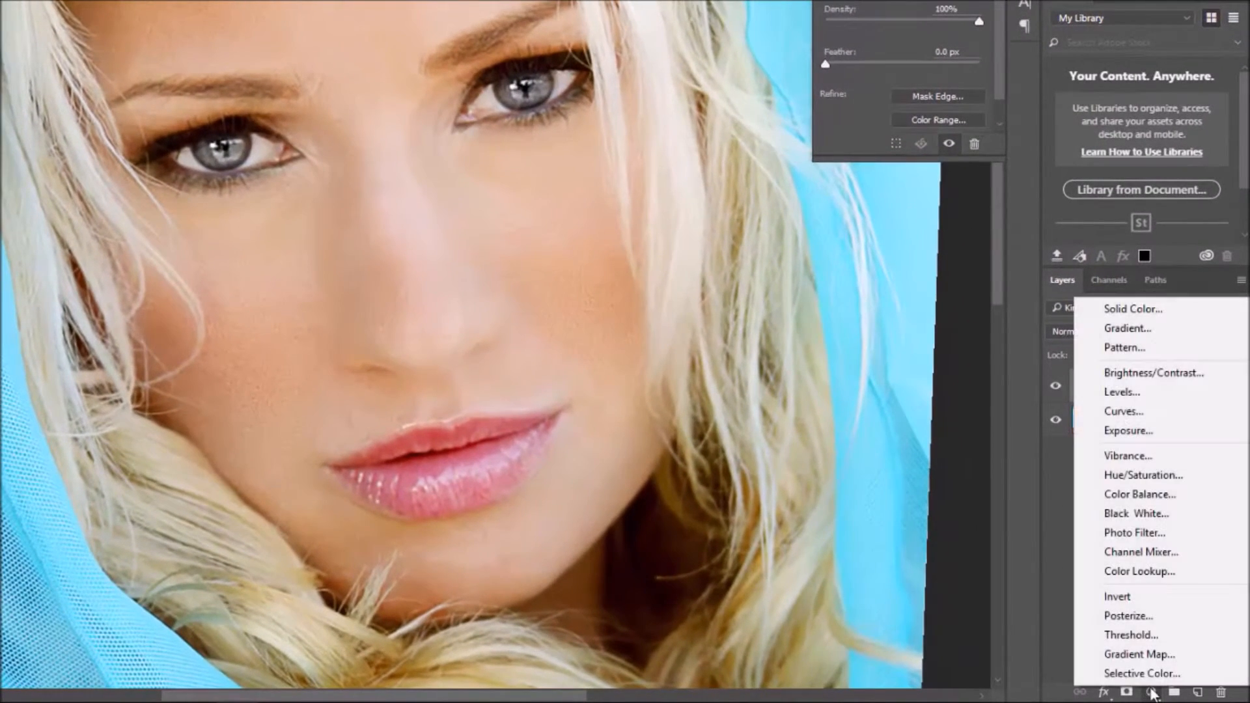
left_click(1158, 310)
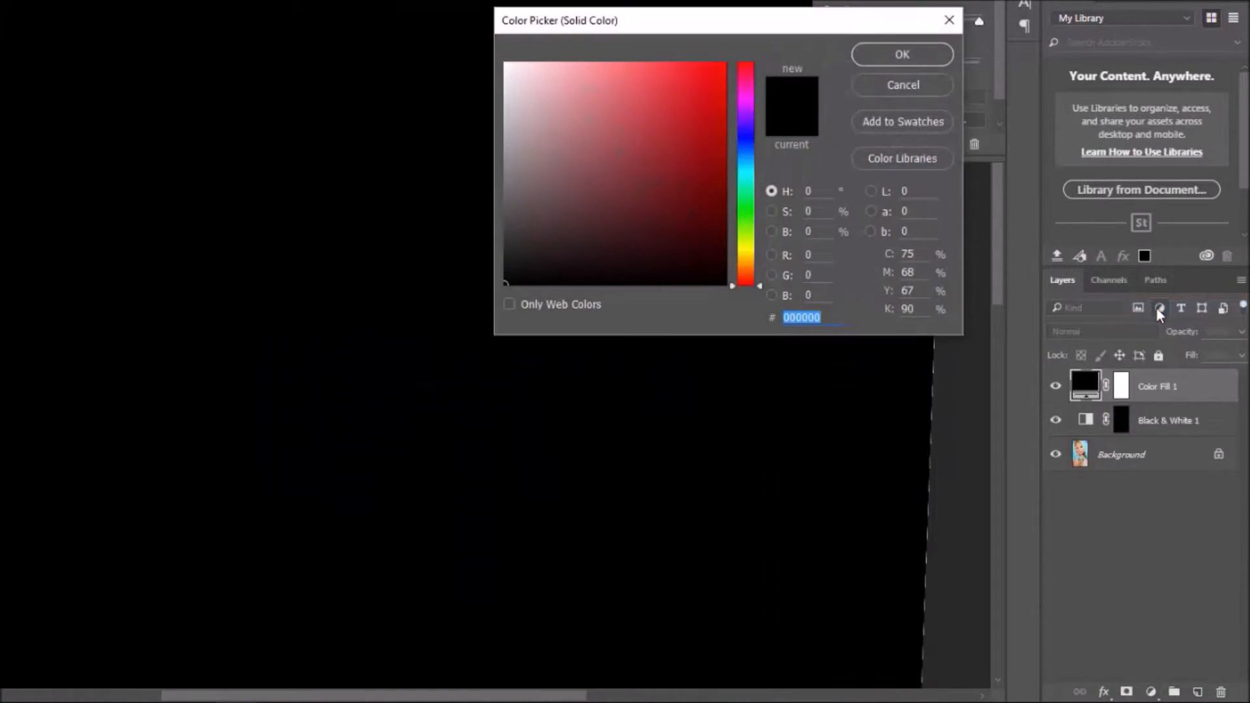
left_click(745, 163)
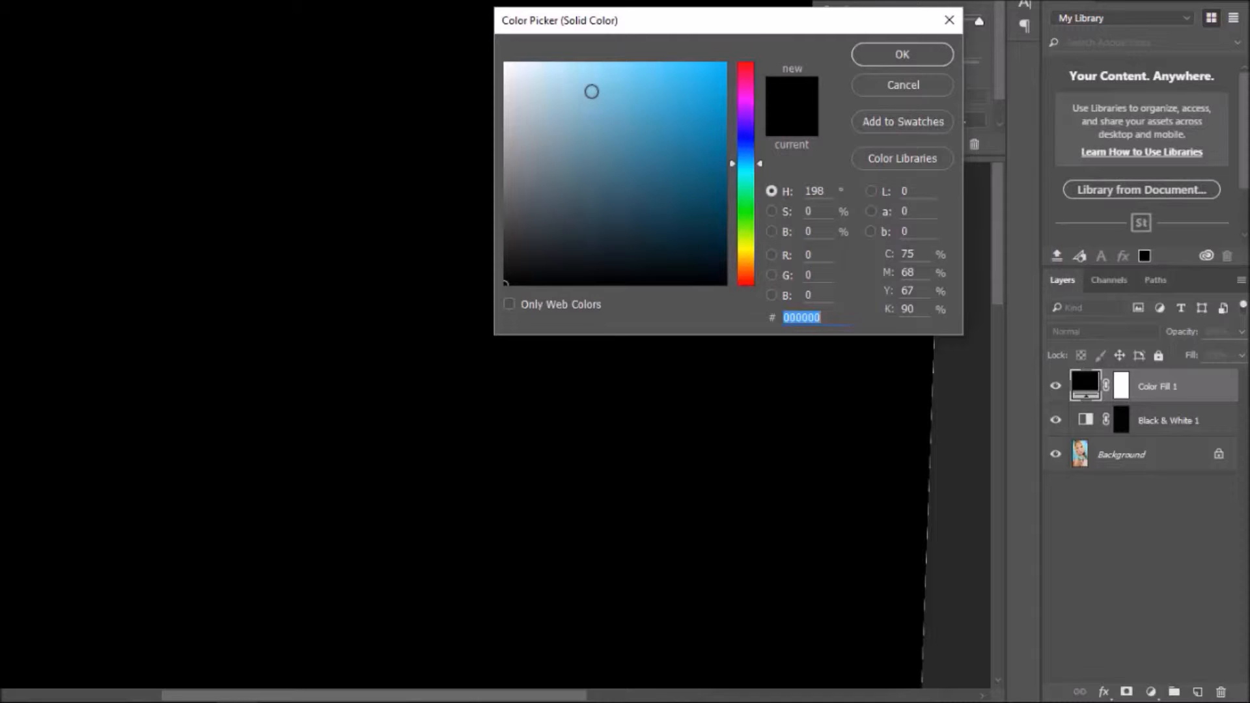
left_click(591, 91)
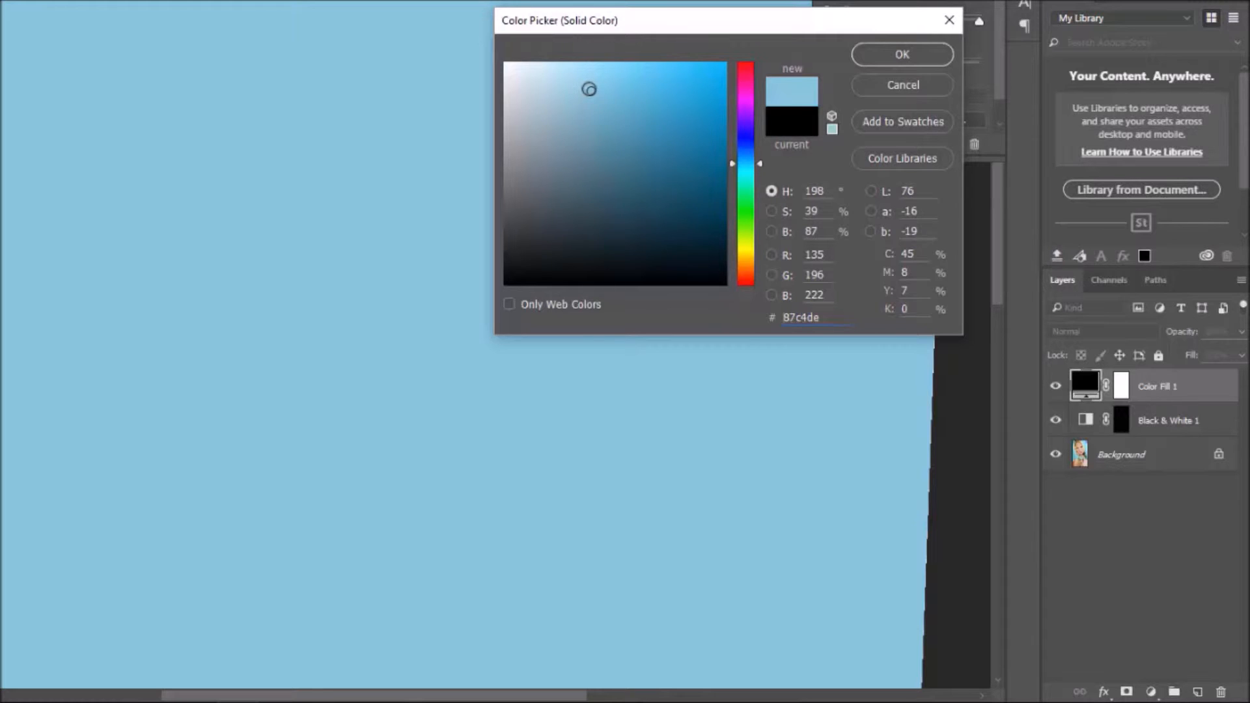
left_click(589, 88)
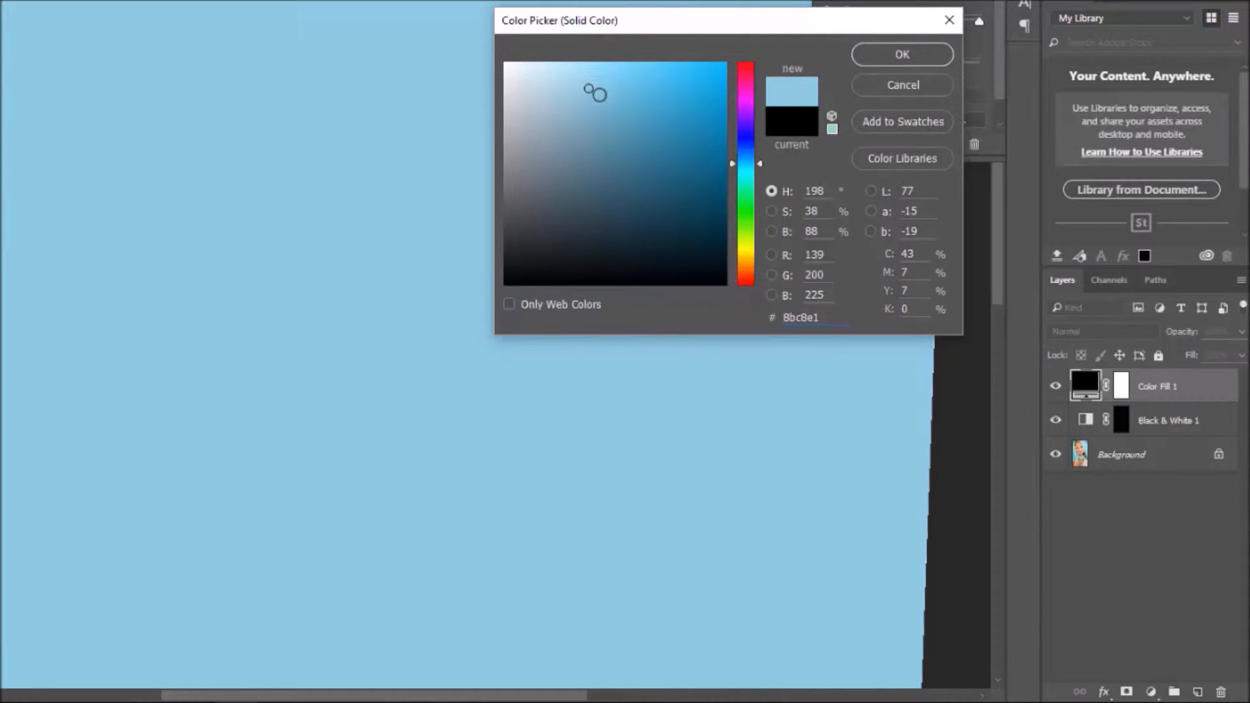
left_click(599, 100)
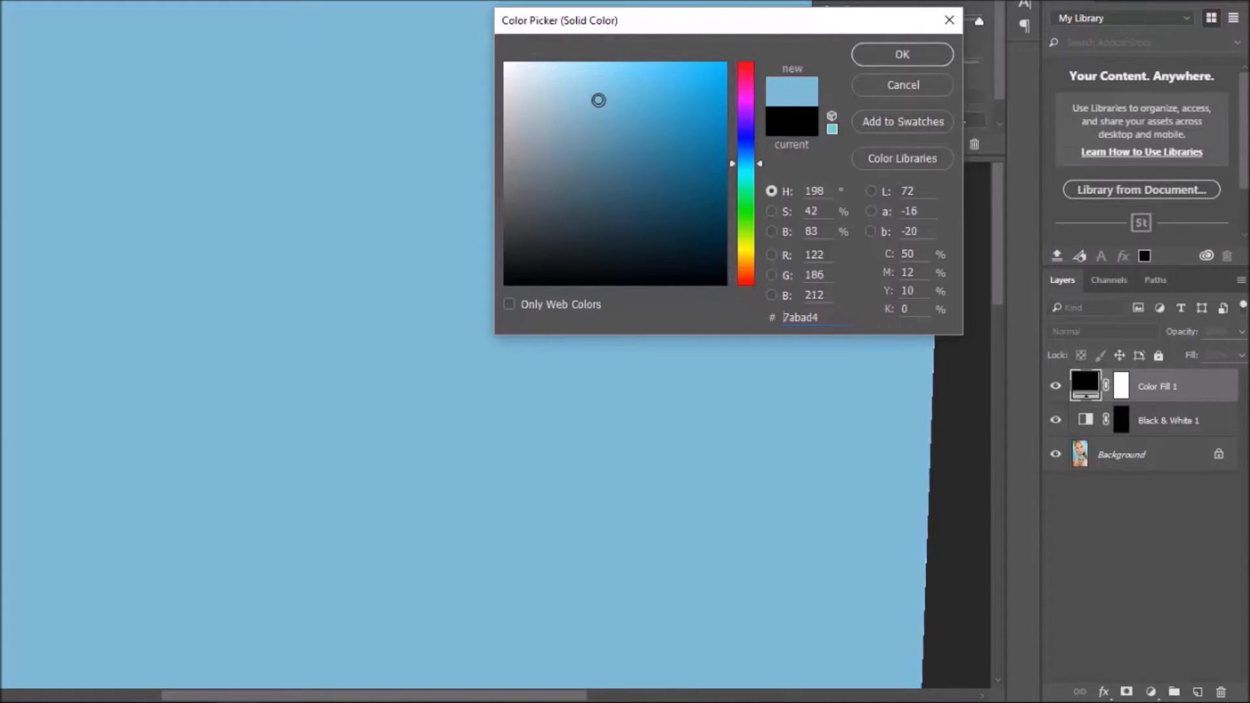
left_click(858, 55)
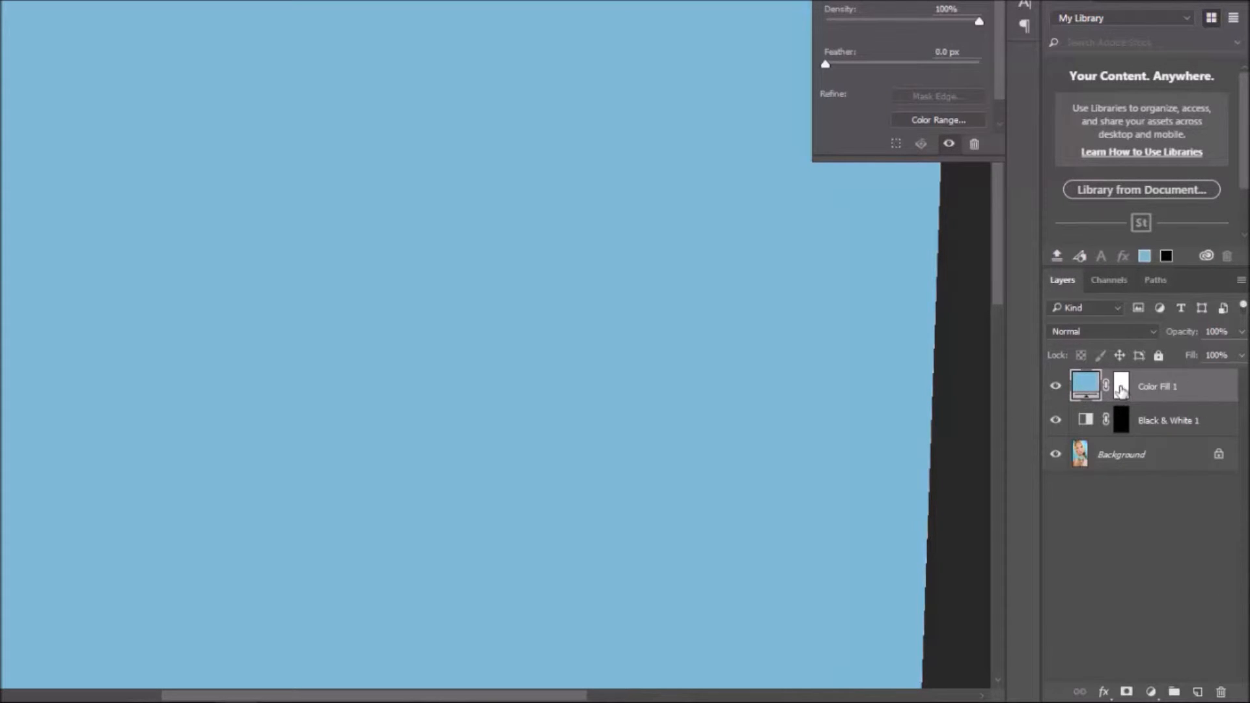
Step: Clip the blue fill layer to the Black & White layer and set its blend mode to Color
right_click(1165, 390)
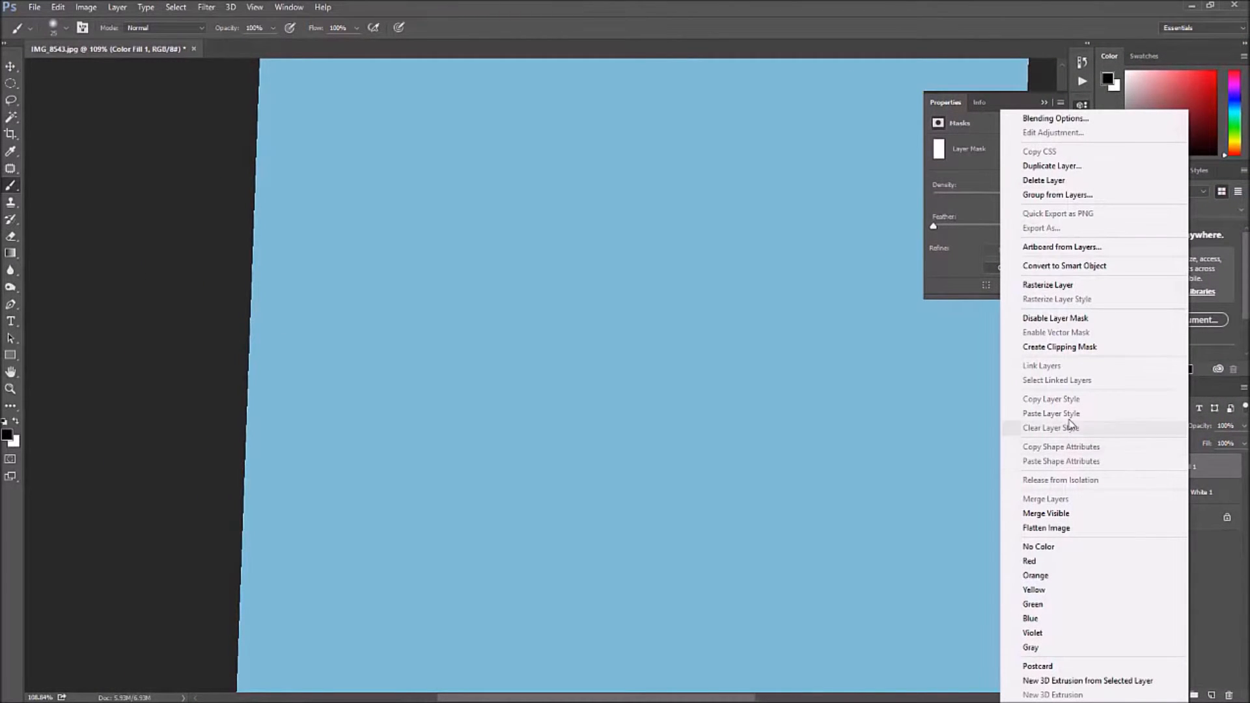
left_click(1046, 353)
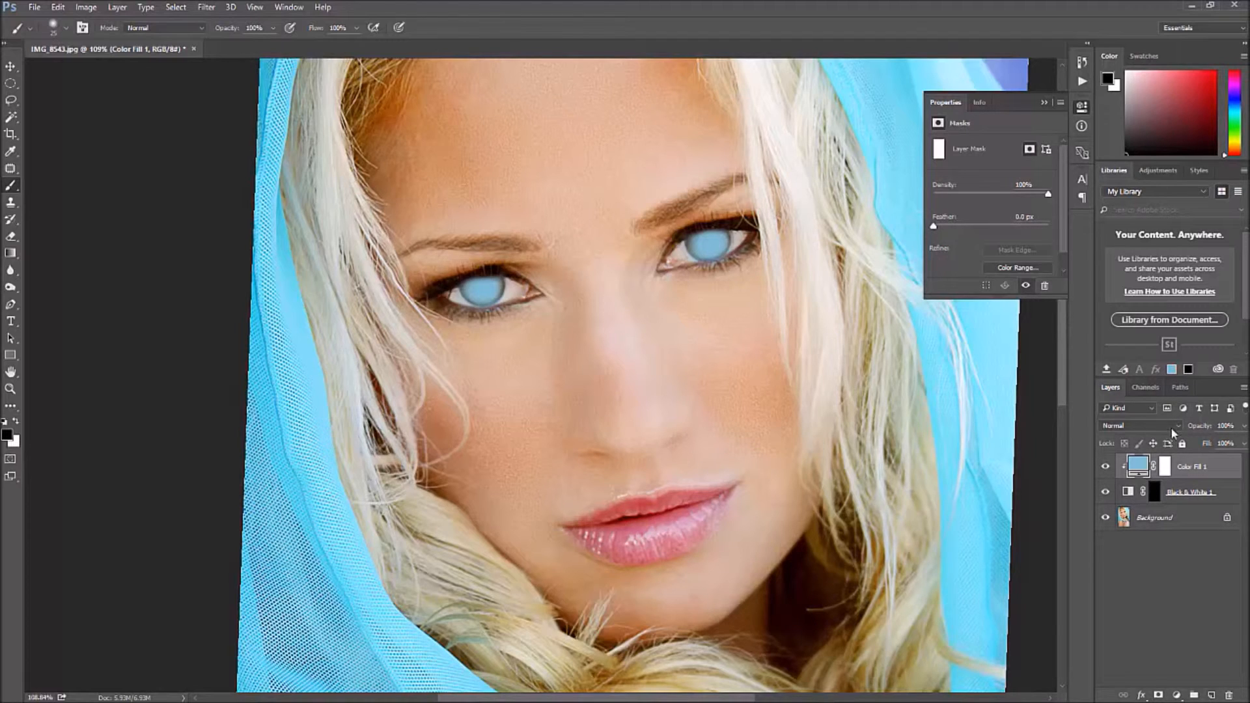
left_click(1135, 426)
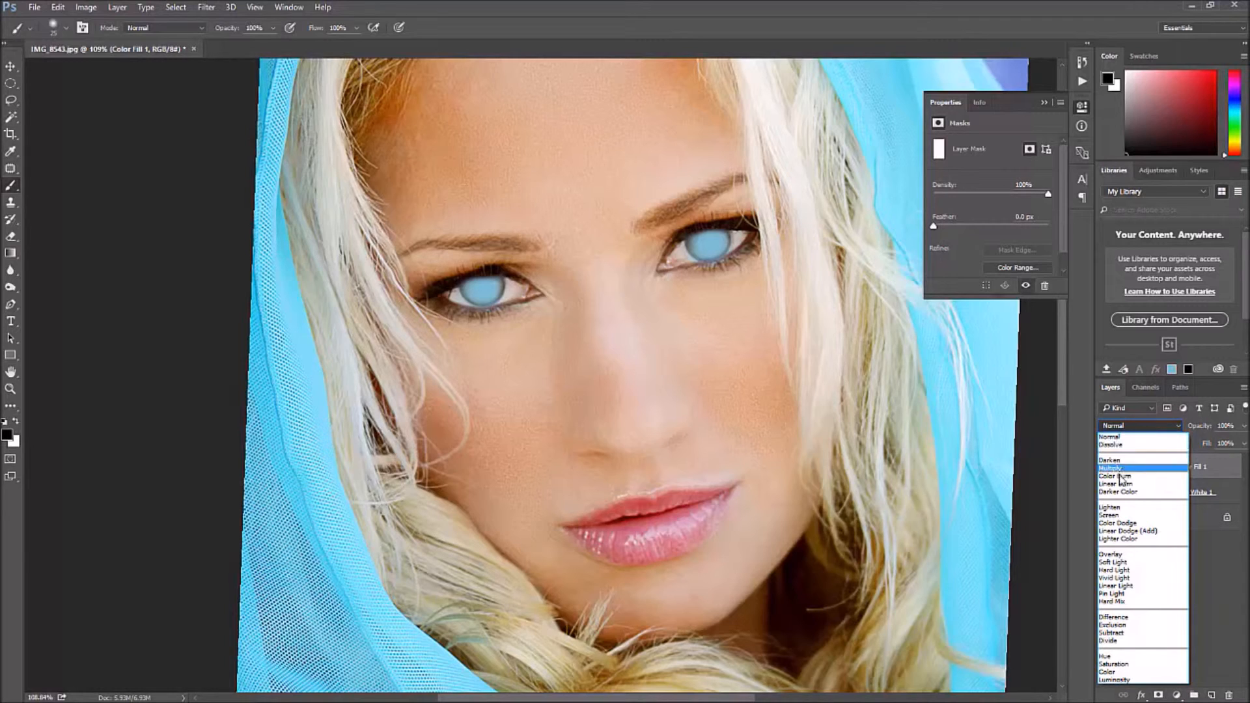
left_click(1117, 672)
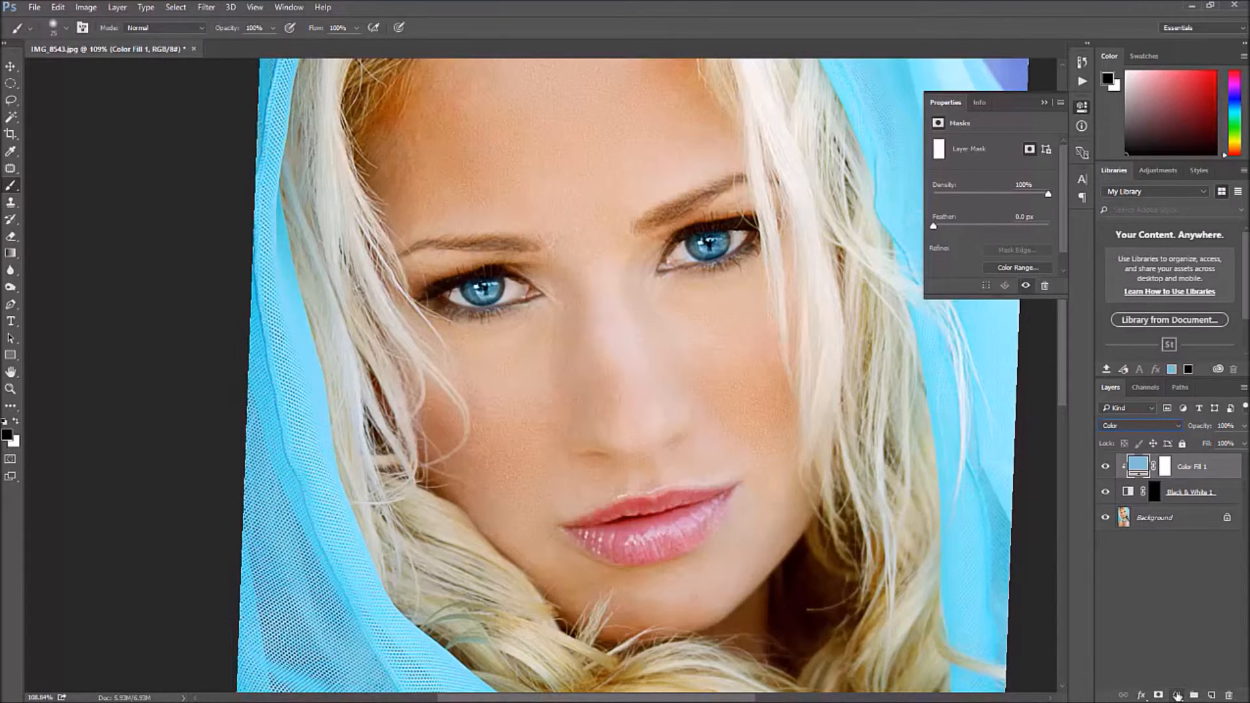
Step: Add a Curves adjustment layer above the blue fill and clip it to the layers below
left_click(1177, 696)
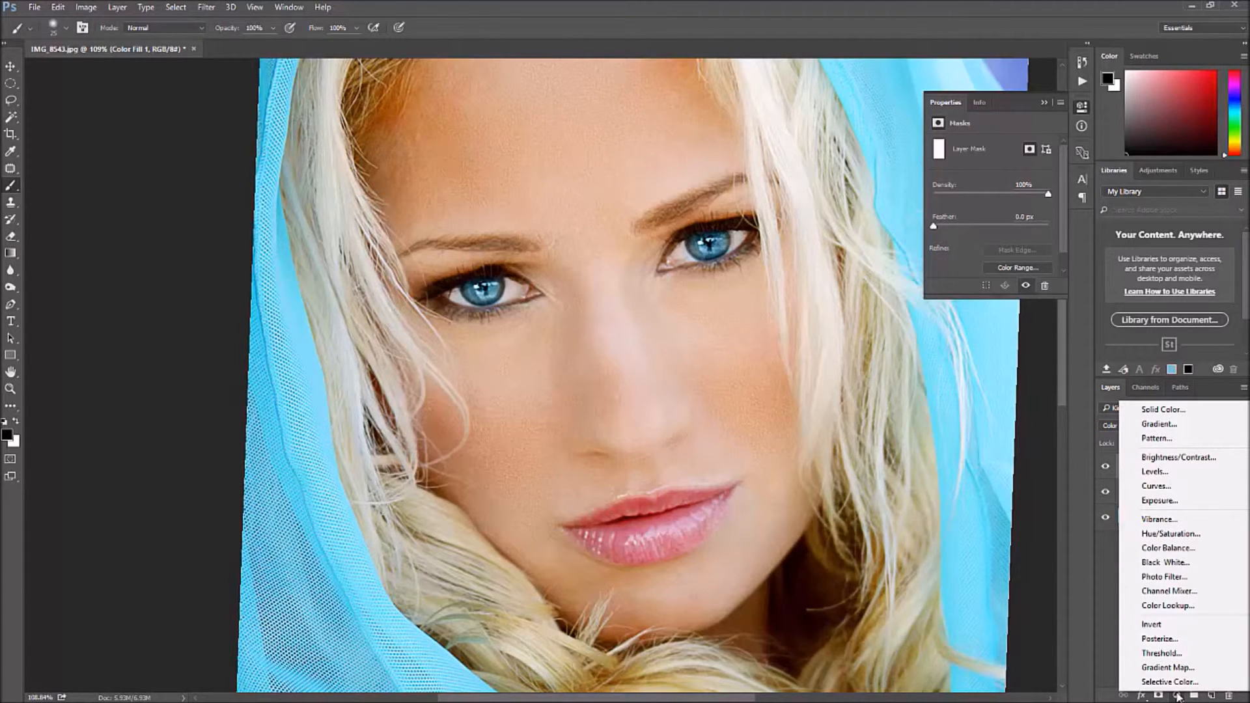
left_click(1158, 486)
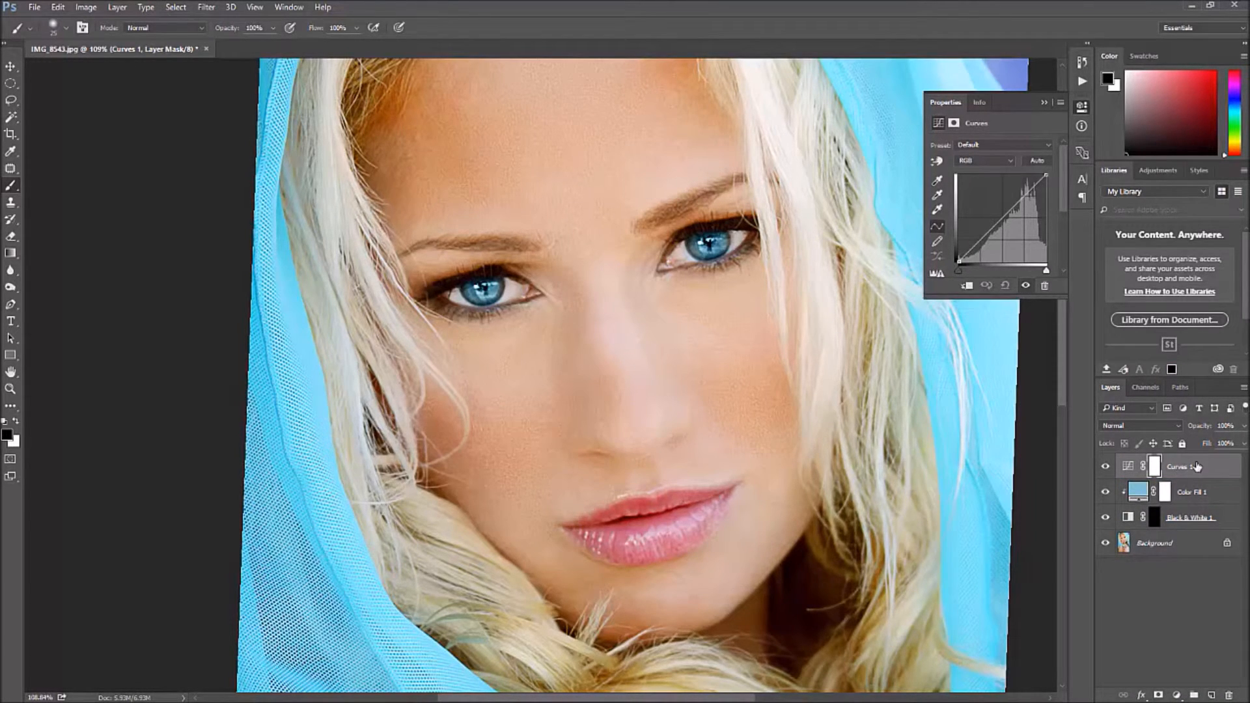
right_click(1197, 467)
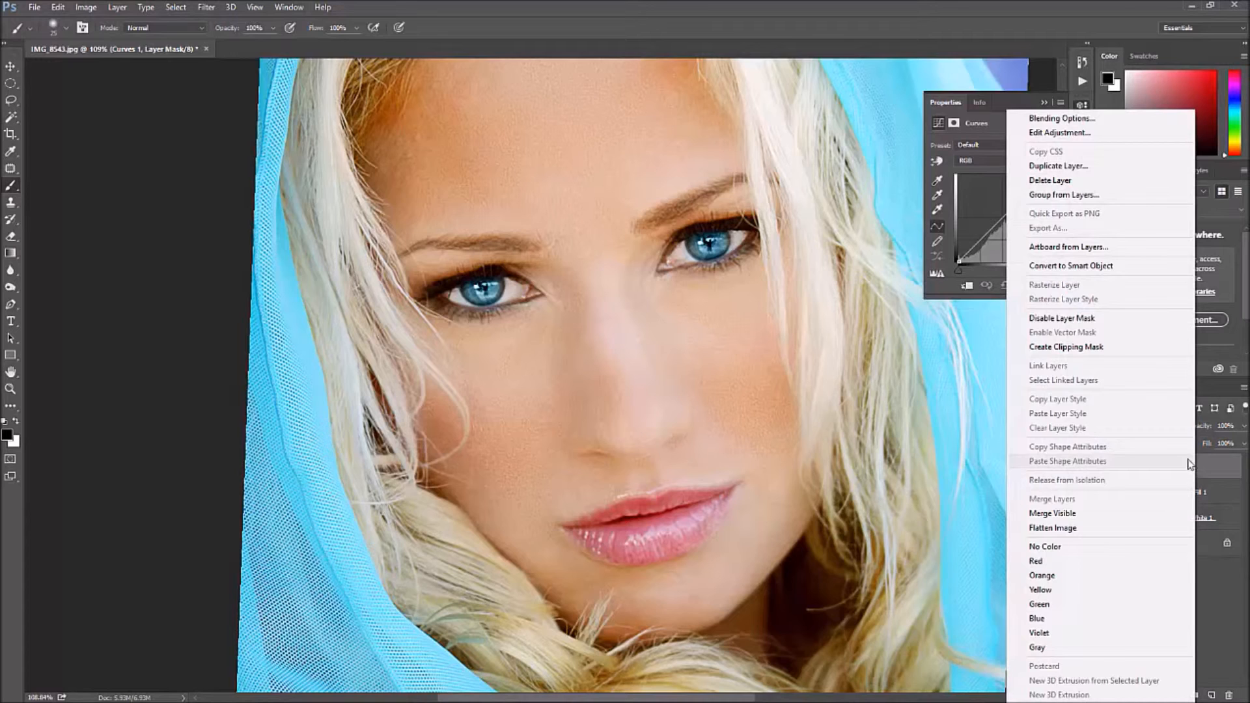
left_click(1092, 349)
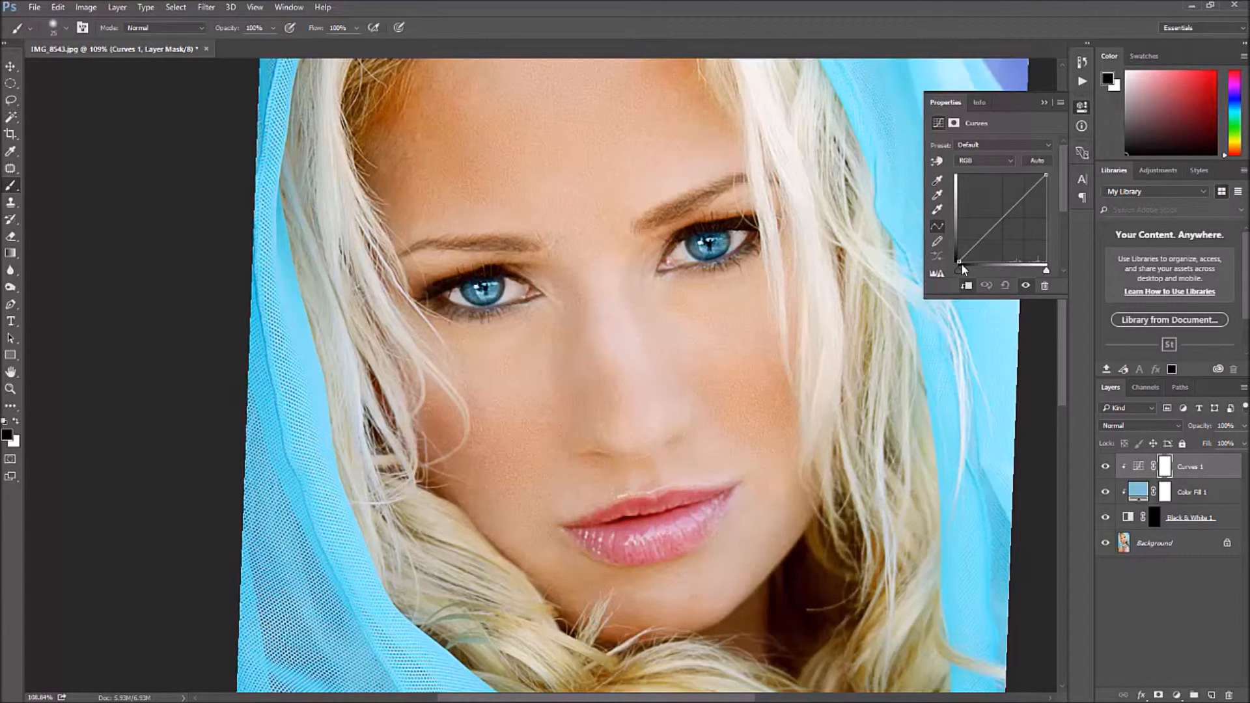
Step: Darken the irises slightly by shifting the RGB curve's black point inward and pulling its midtones and shadows down
left_click_drag(958, 264, 964, 268)
left_click_drag(1001, 219, 997, 219)
left_click_drag(996, 217, 1002, 226)
left_click(988, 238)
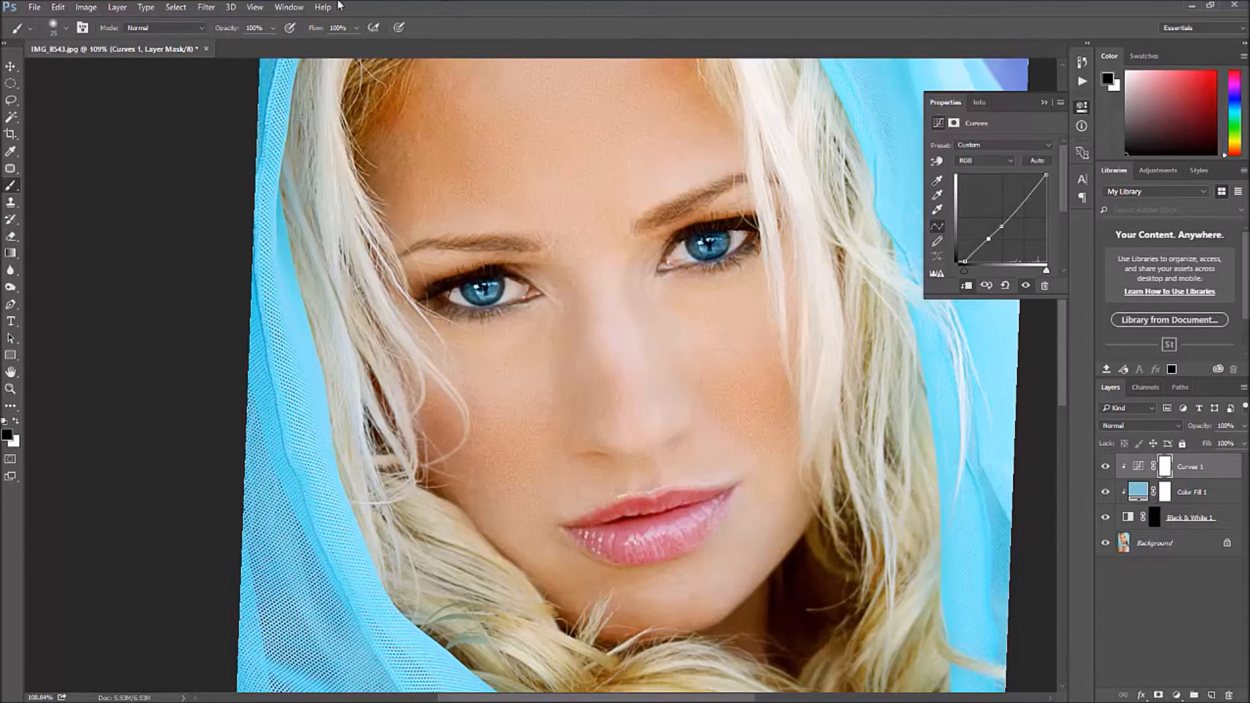
Step: Fit the whole portrait on screen, then switch to Photos to view the before-and-after image change-eye-color.jpg
left_click(260, 12)
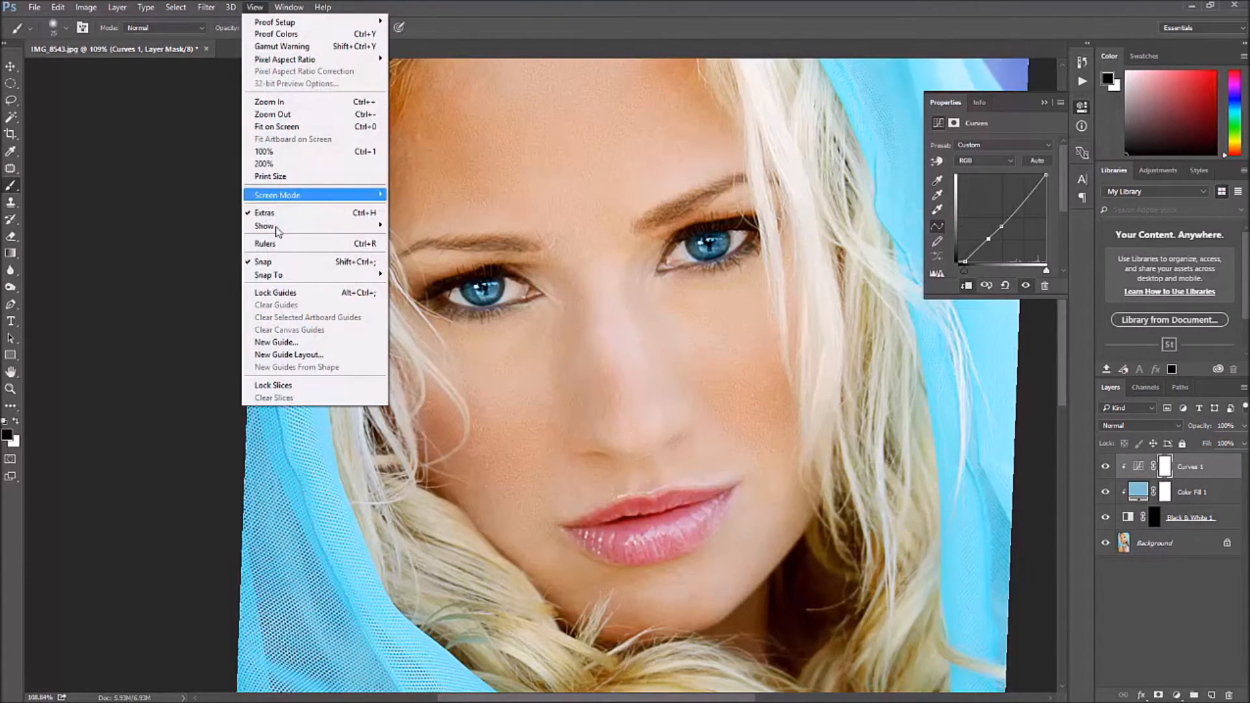
left_click(324, 126)
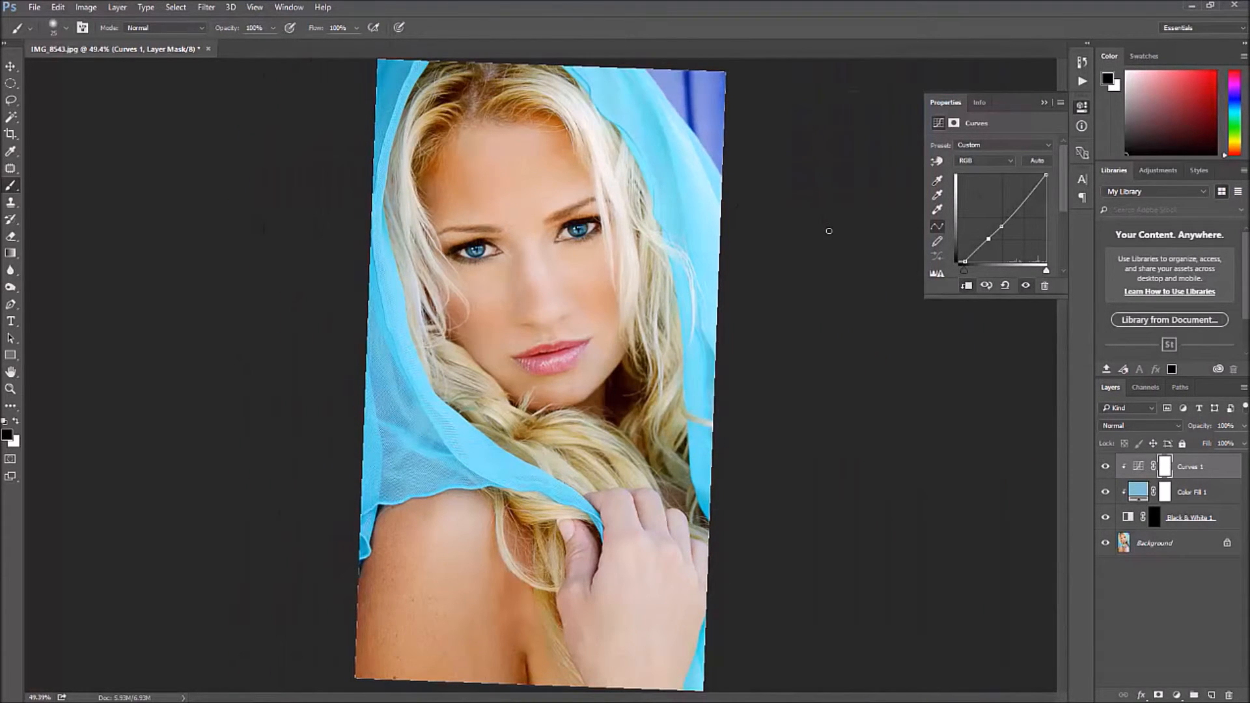
mouse_move(462, 692)
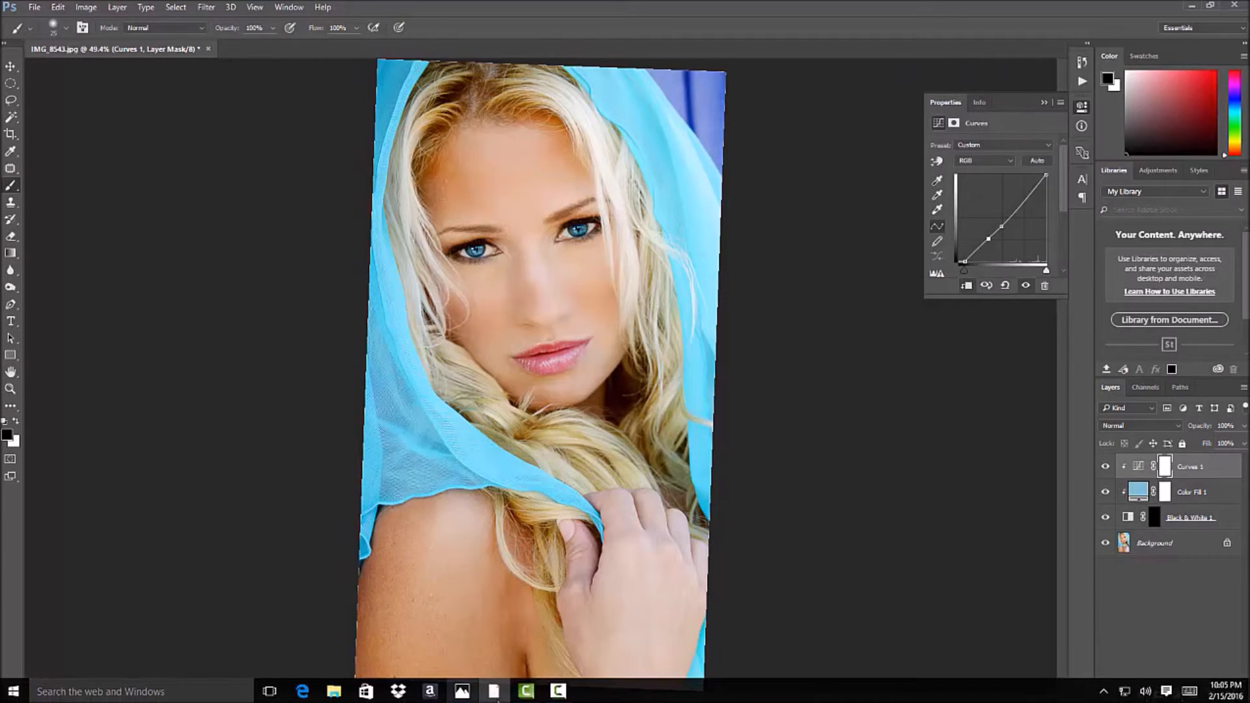
left_click(464, 691)
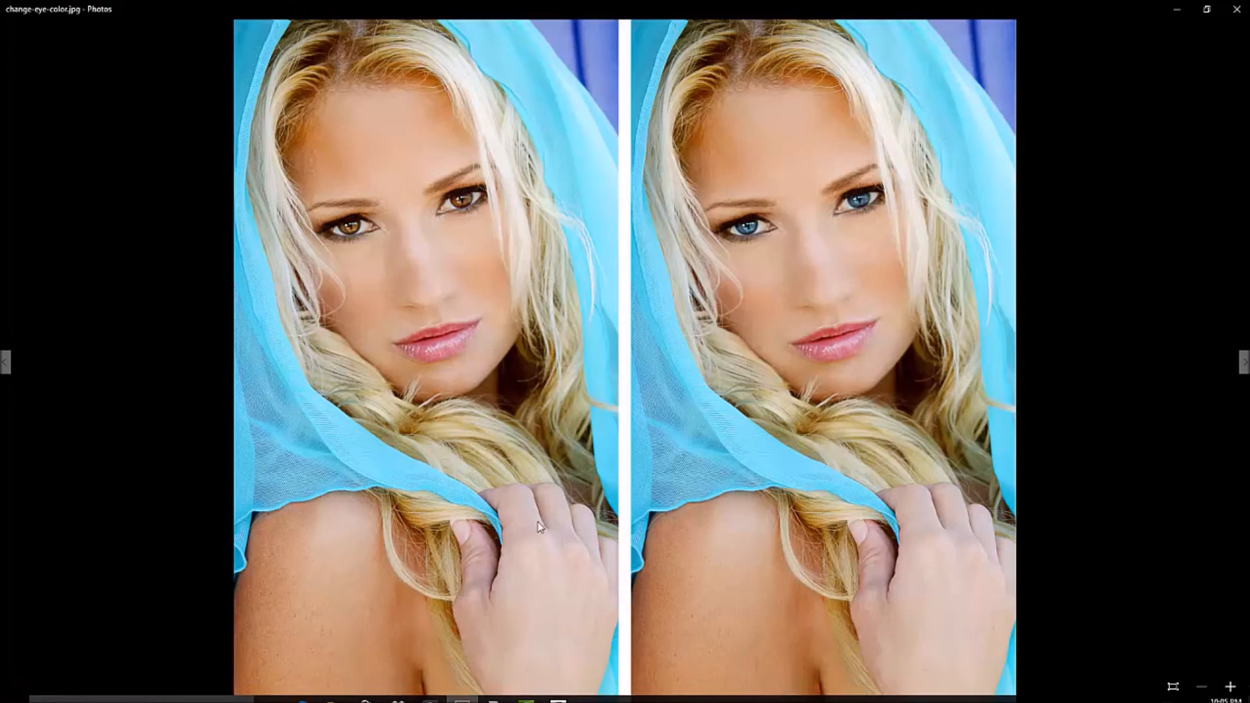